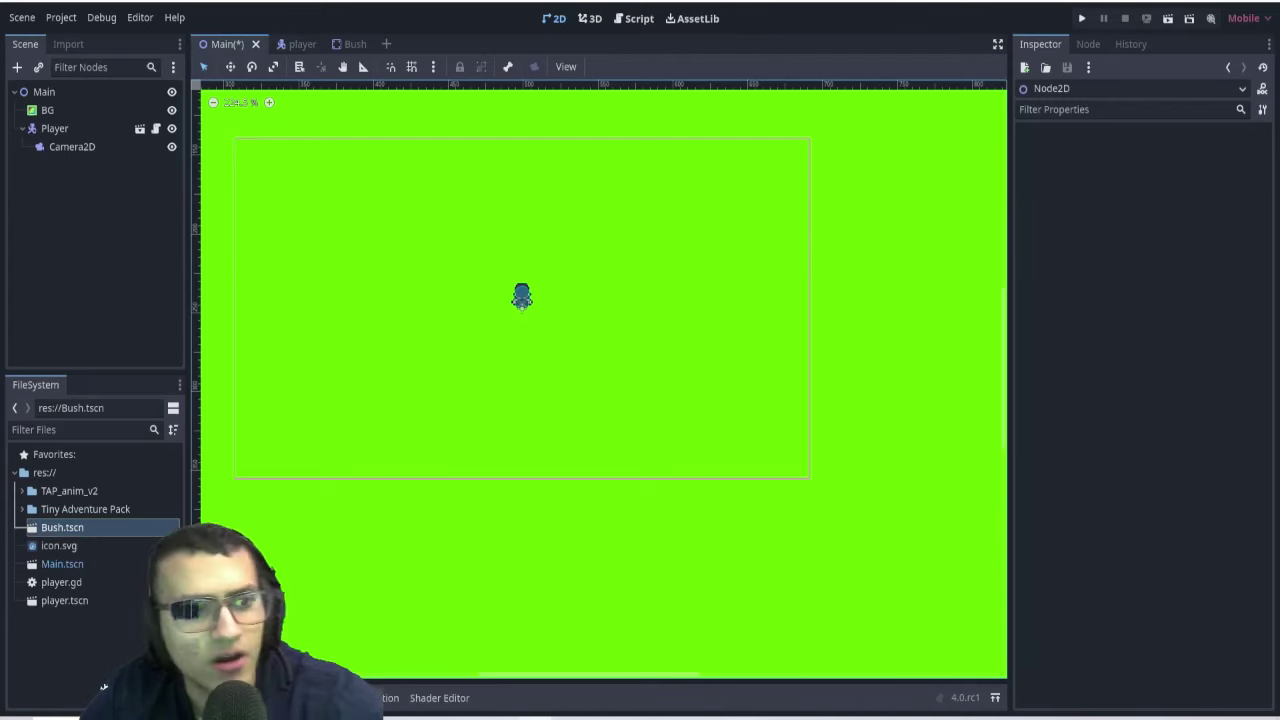
Save the Main scene and inspect the Bush scene's collision shape and sprite.
key("ctrl+s")
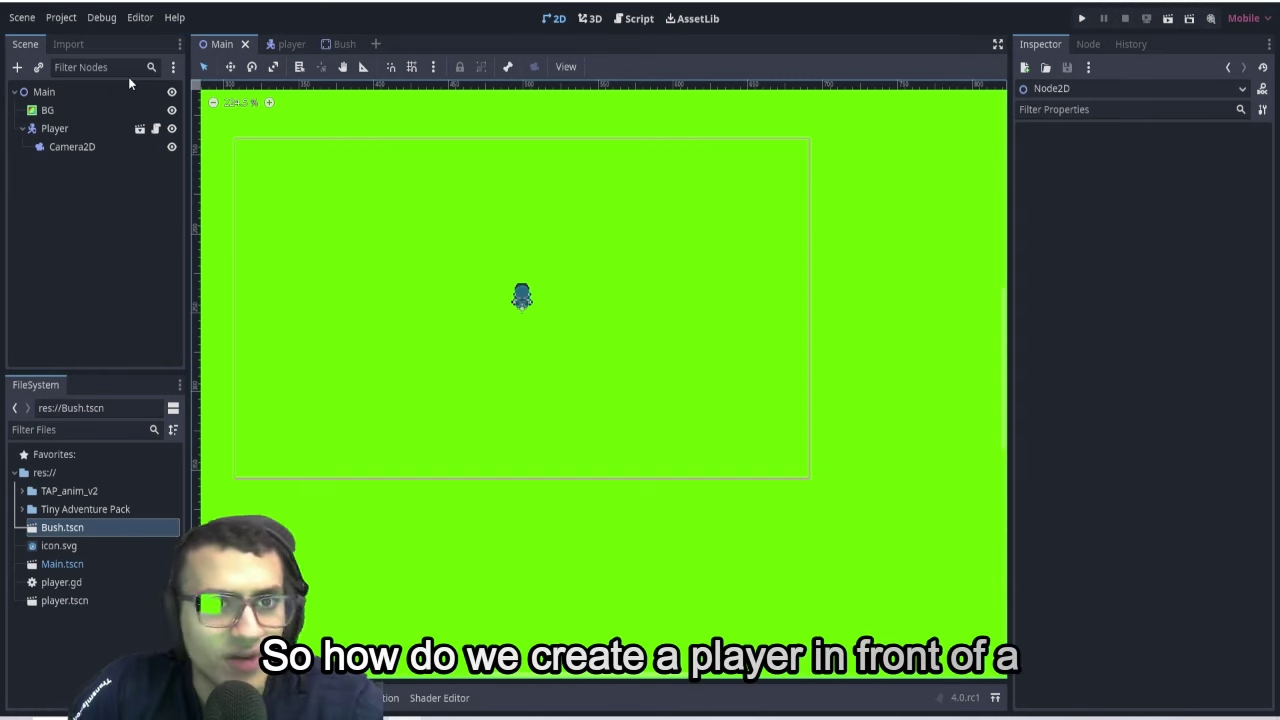
left_click(344, 43)
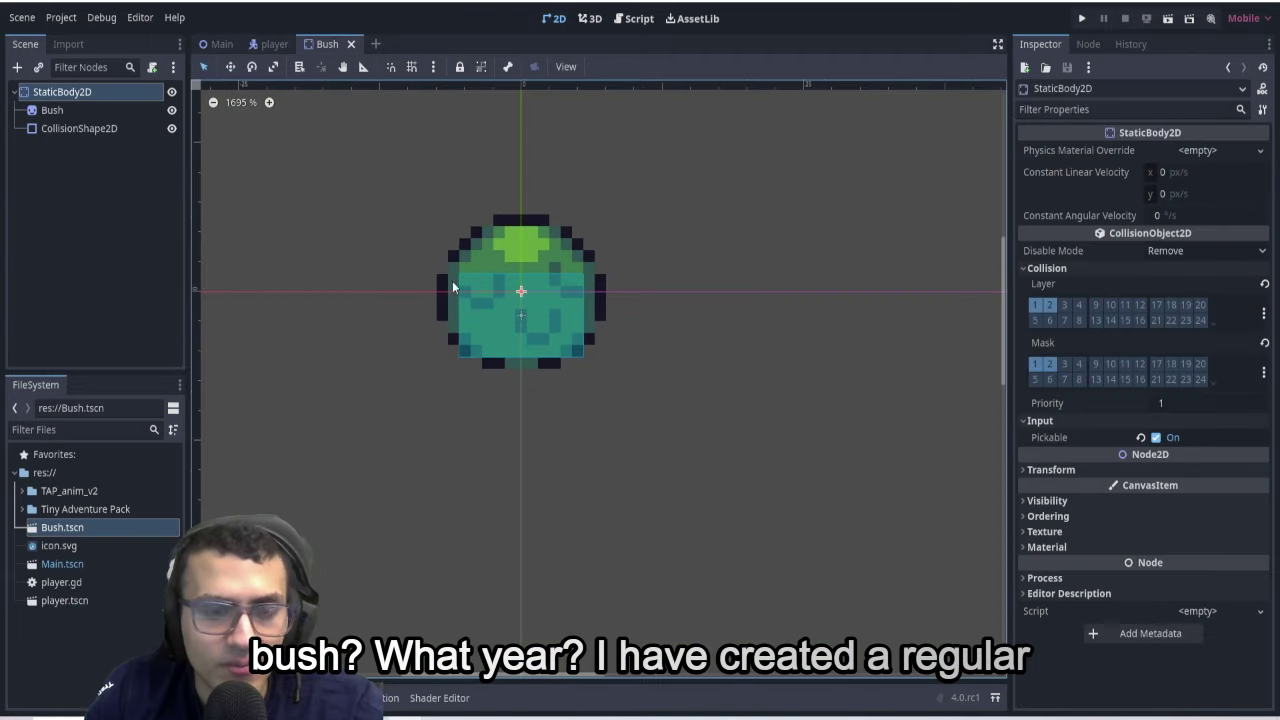
left_click(60, 128)
left_click(52, 110)
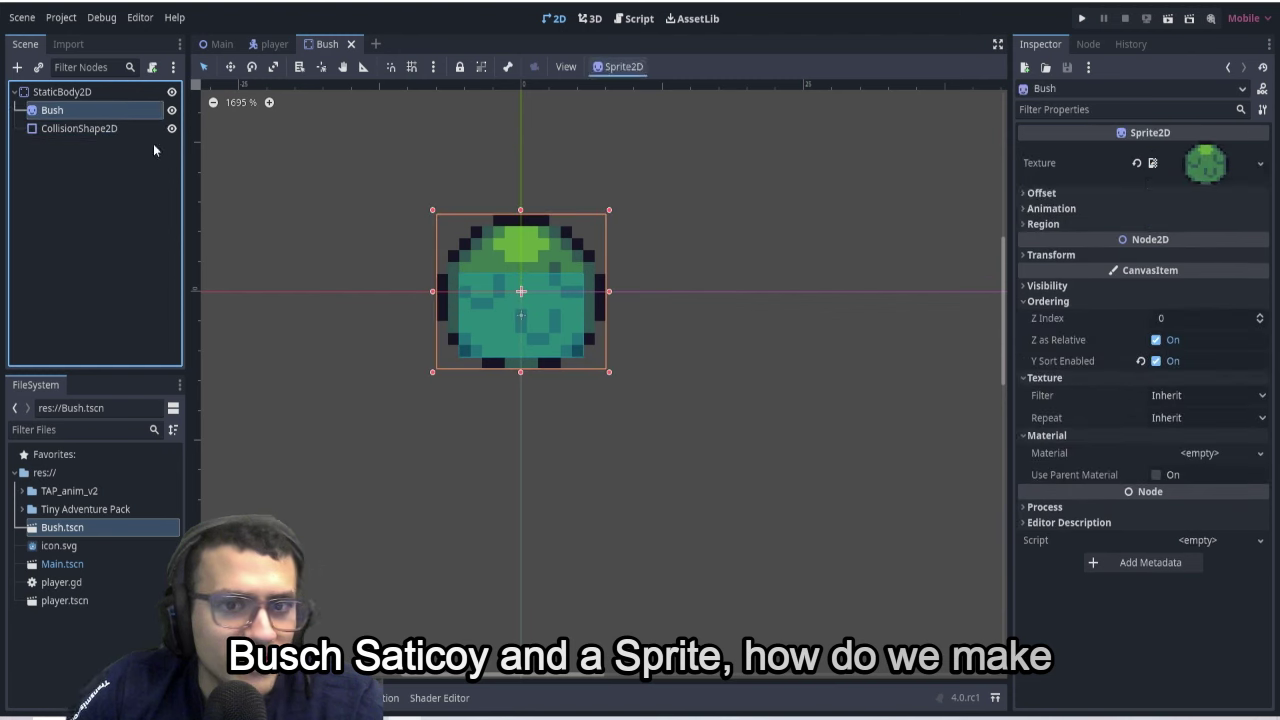
Look over the player scene and the Bush scene again, then return to Main.
left_click(270, 44)
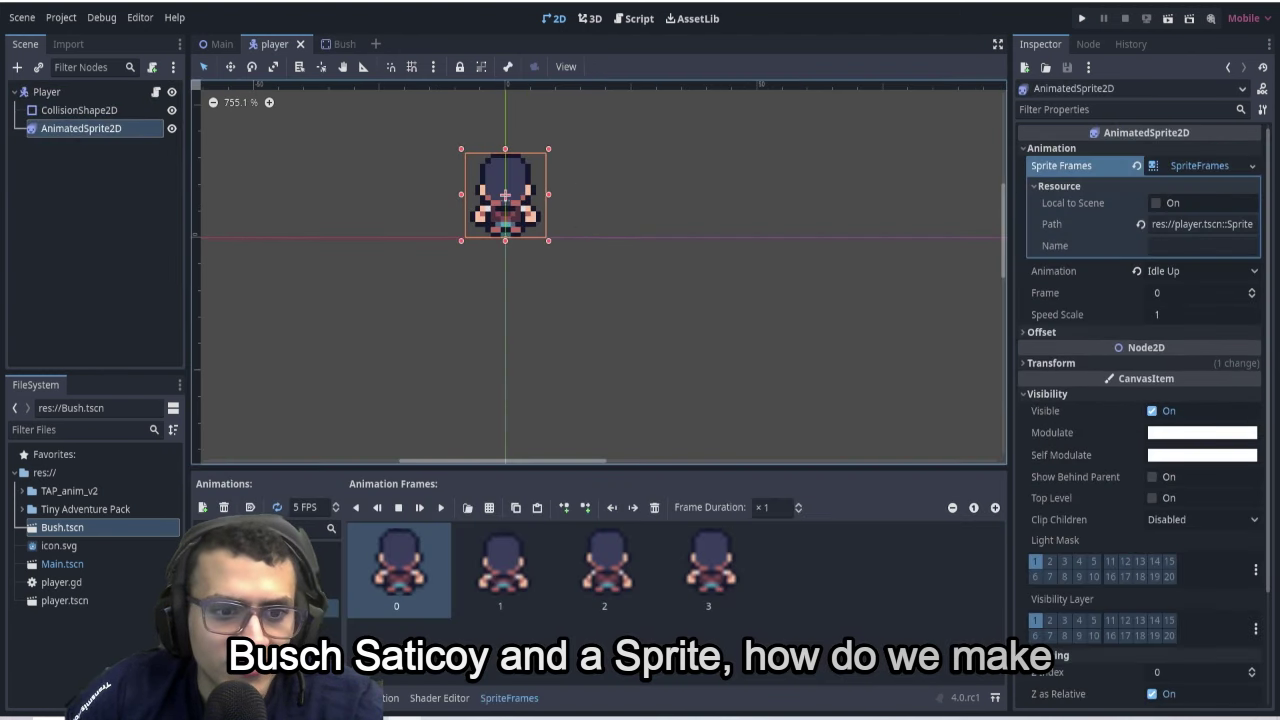
left_click(340, 44)
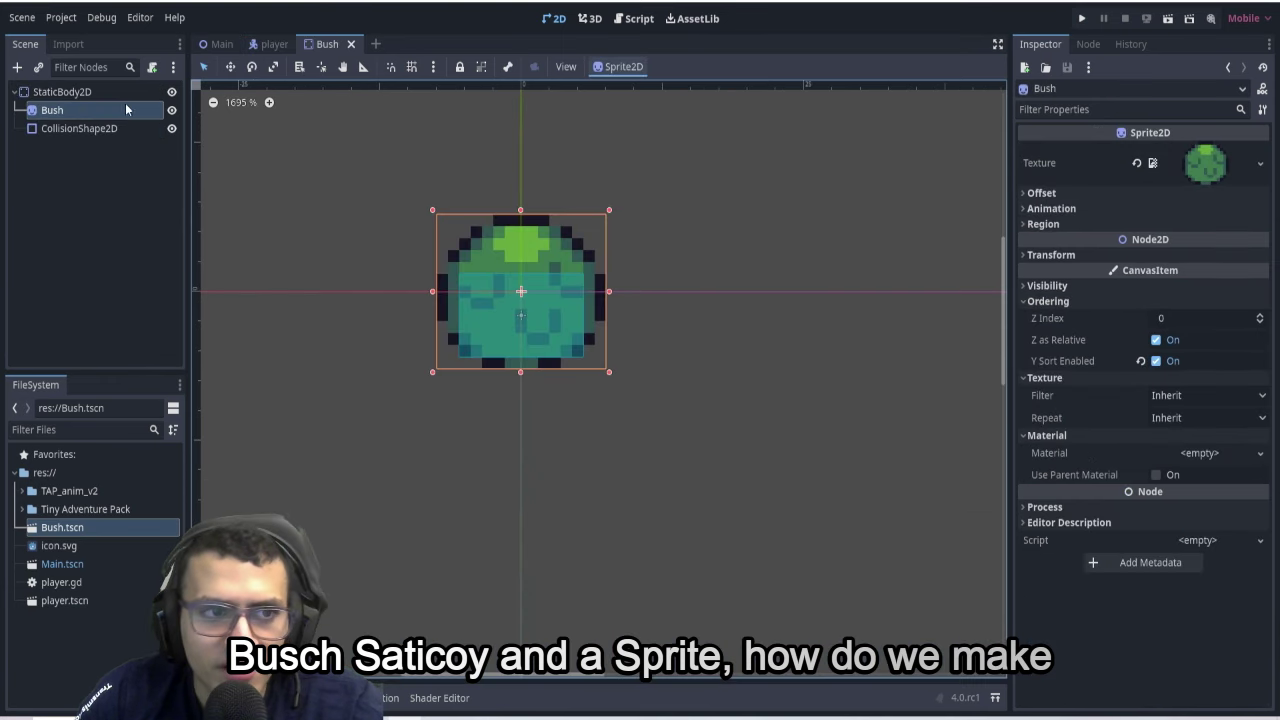
left_click(218, 46)
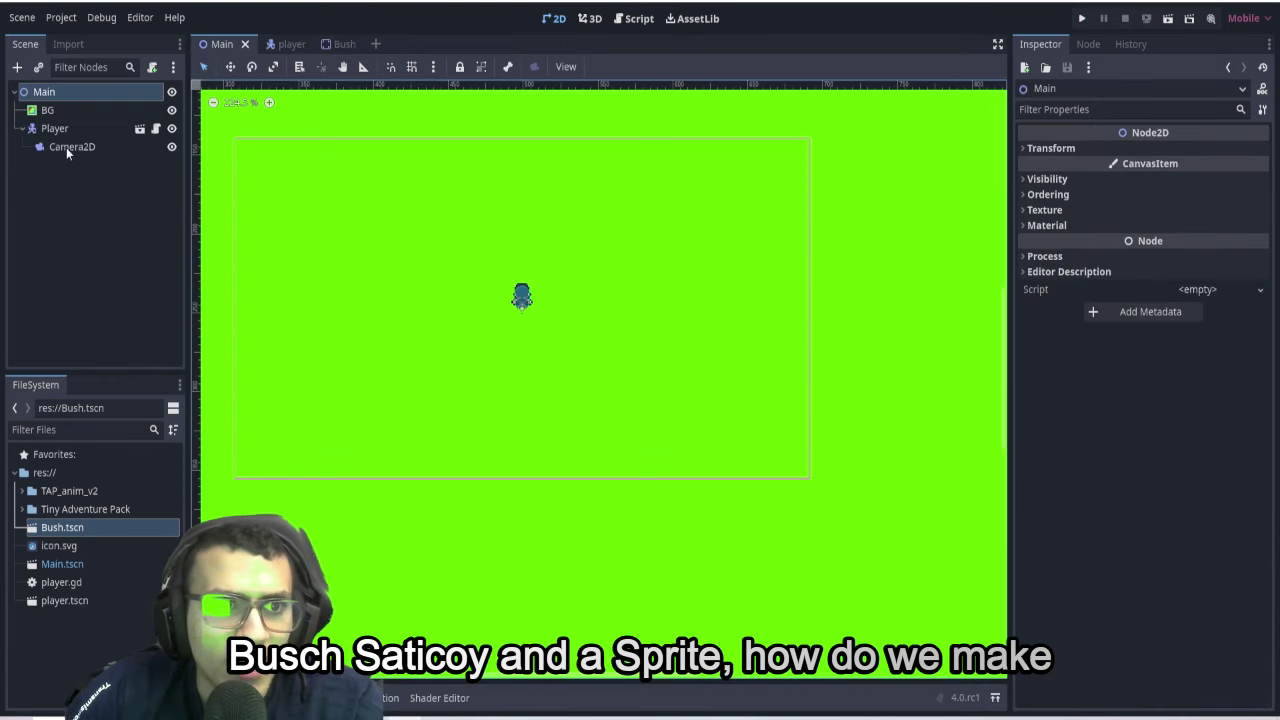
Place a Bush.tscn instance beside the player in the Main scene.
left_click(17, 67)
key("Escape")
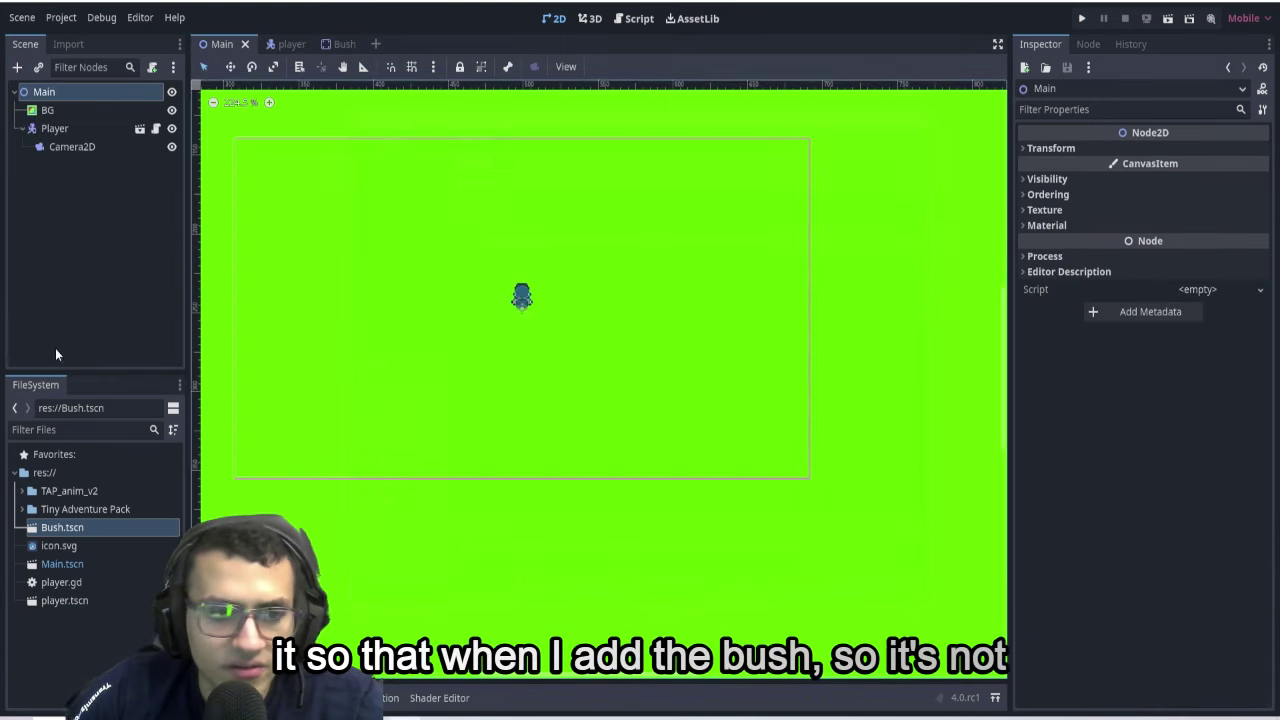
left_click_drag(62, 527, 553, 311)
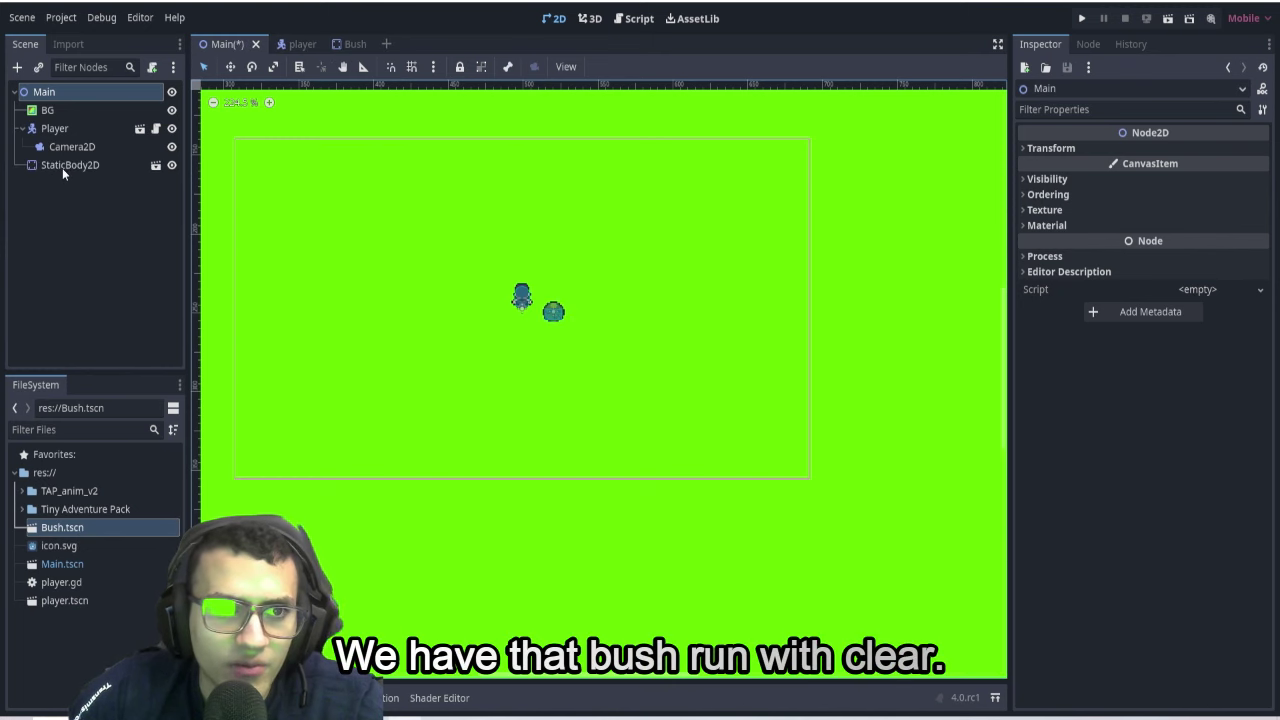
Test-run the game, walking the player right and down toward the bush, then reopen the Bush scene.
left_click(1081, 18)
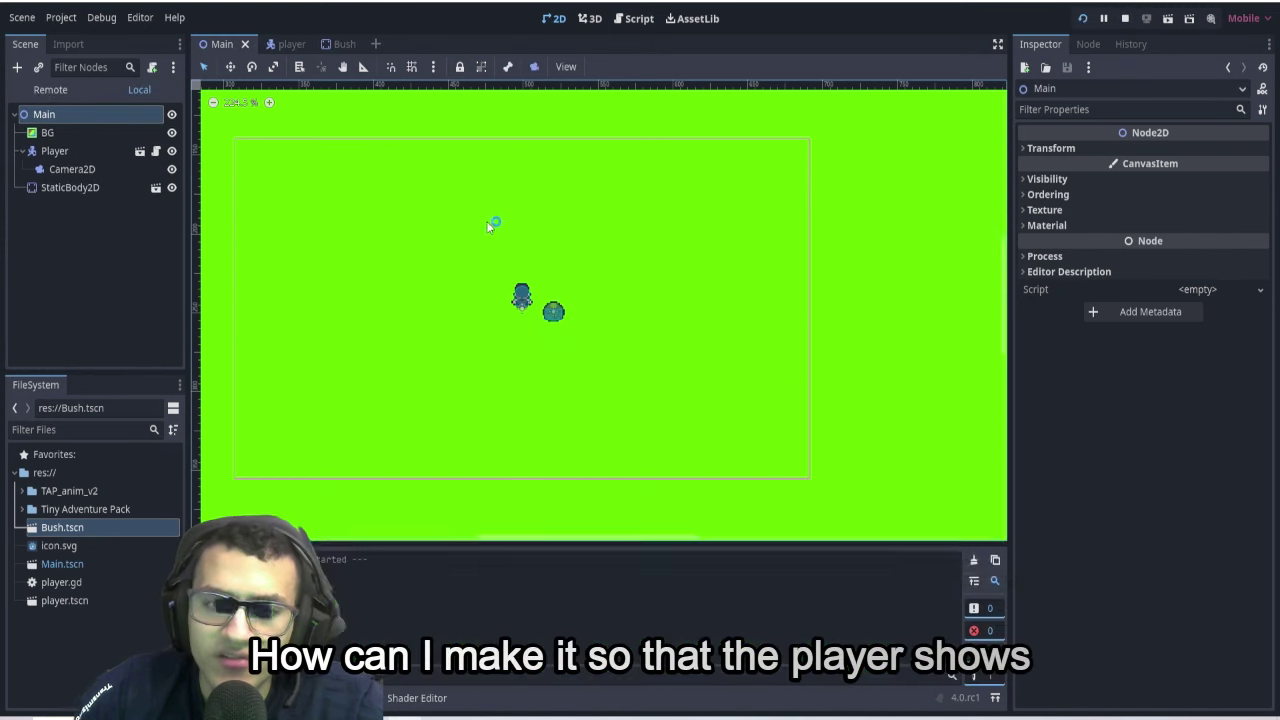
key("Right")
key("Down")
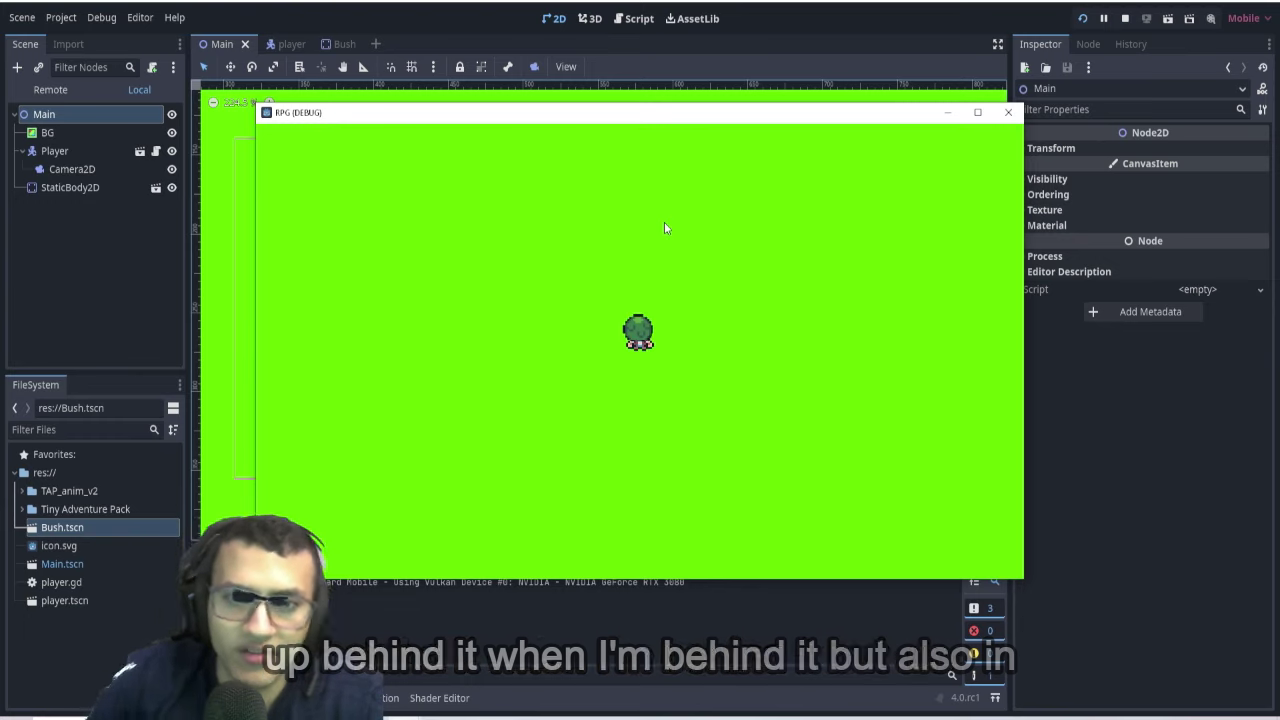
left_click(1008, 112)
left_click(327, 44)
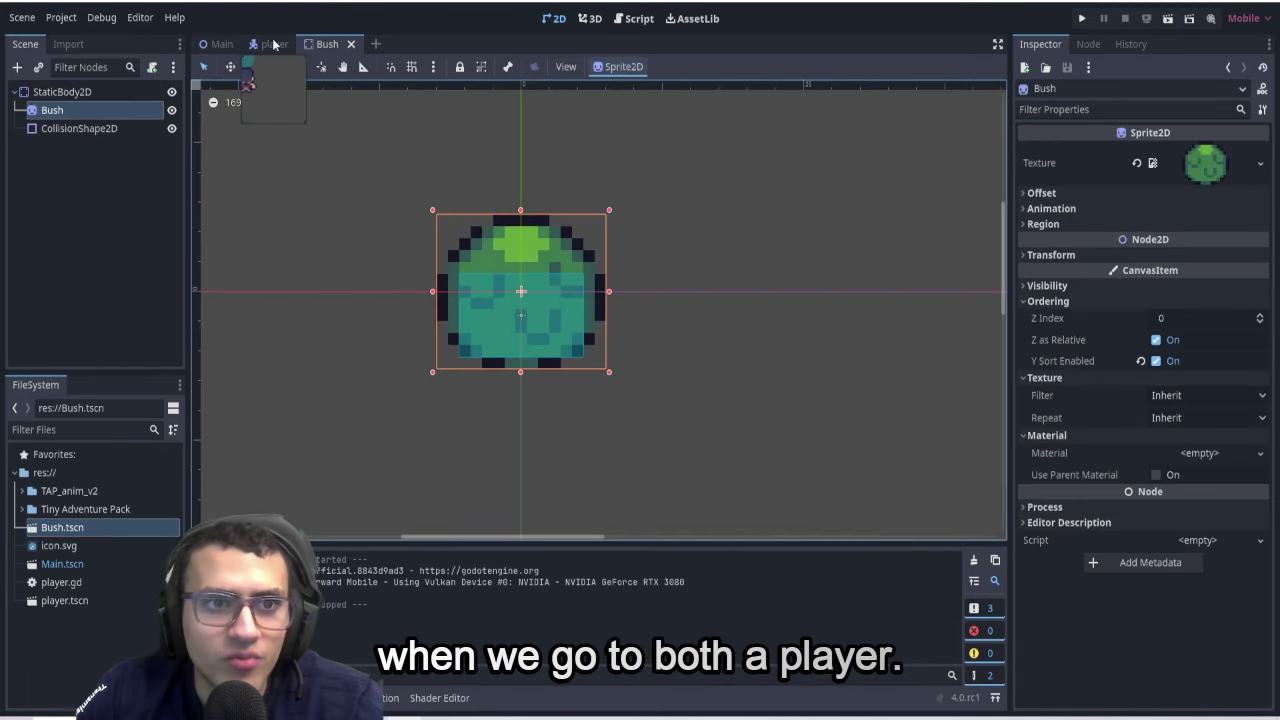
Turn on Ordering > Y Sort Enabled for the Player root node, check the Bush scene, and return to Main.
left_click(277, 44)
left_click(44, 92)
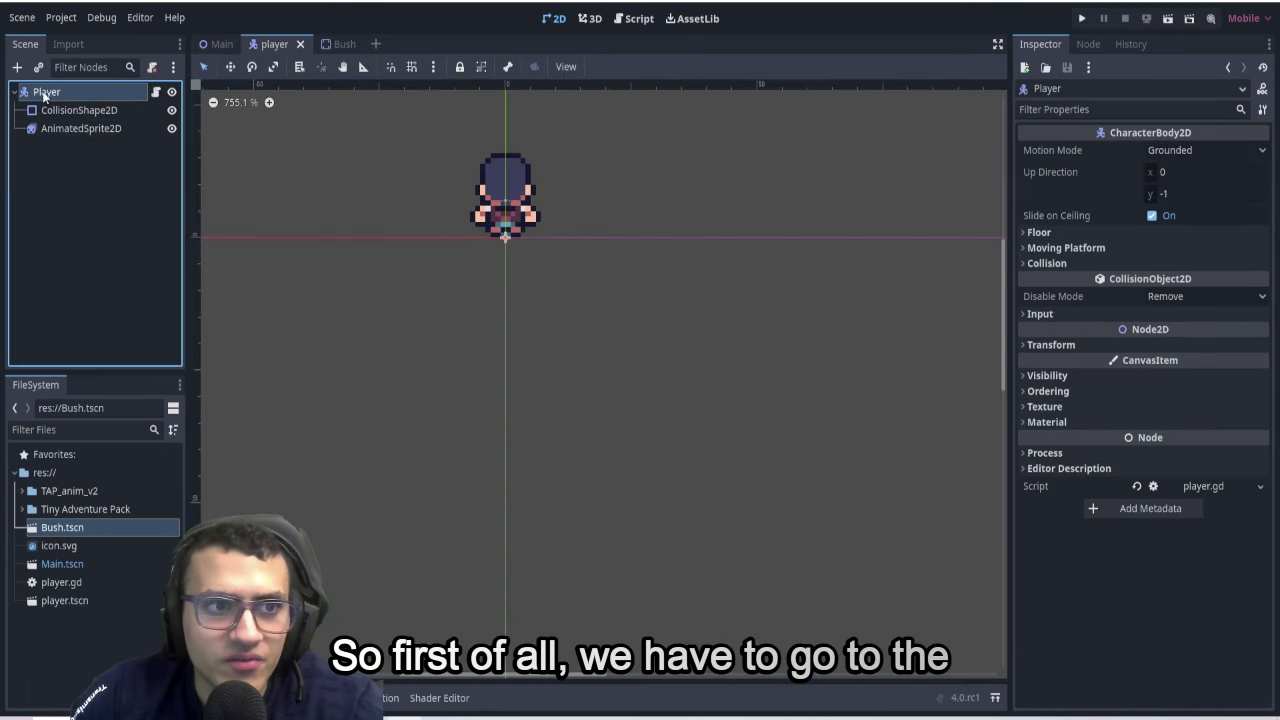
left_click(1057, 406)
left_click(1056, 391)
left_click(1157, 451)
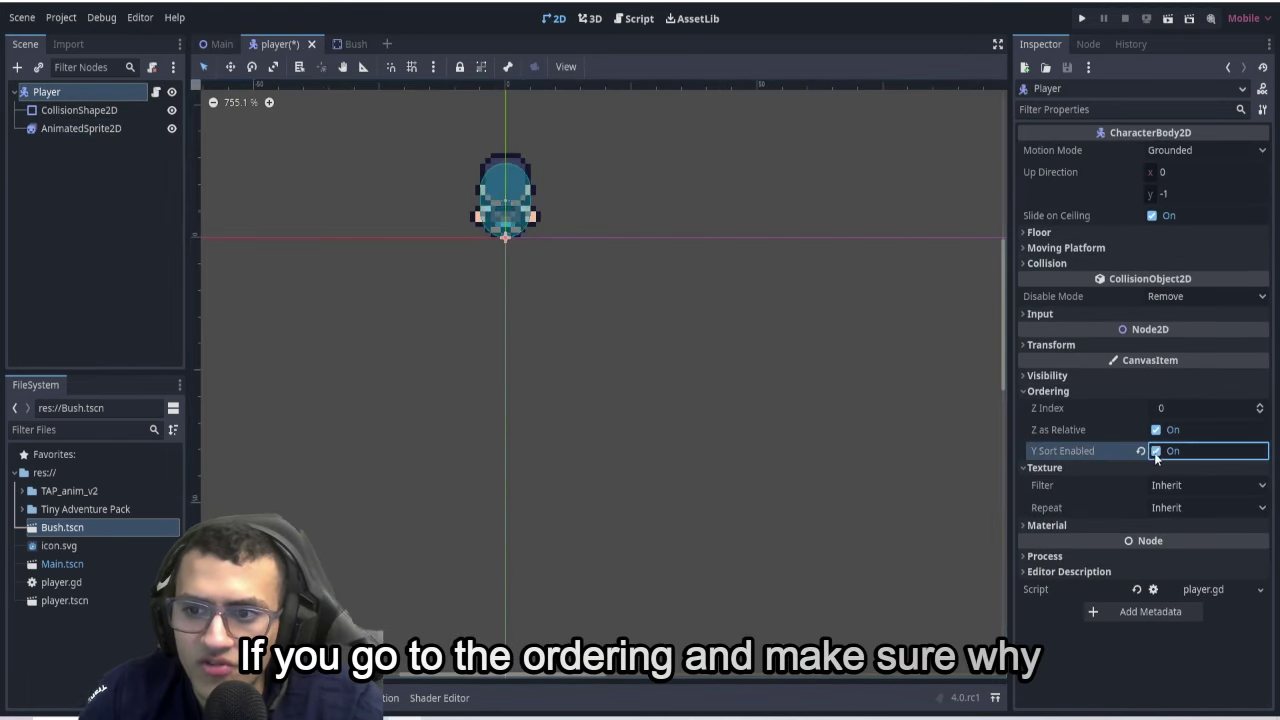
left_click(338, 43)
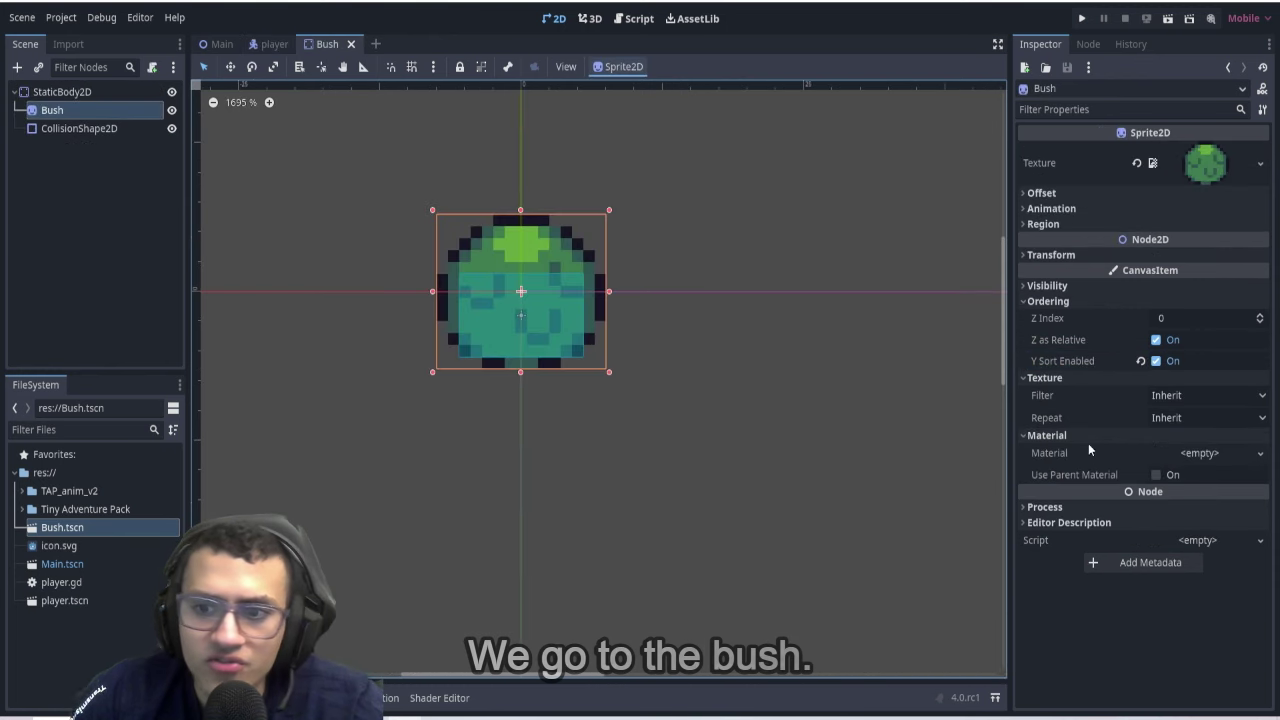
left_click(216, 44)
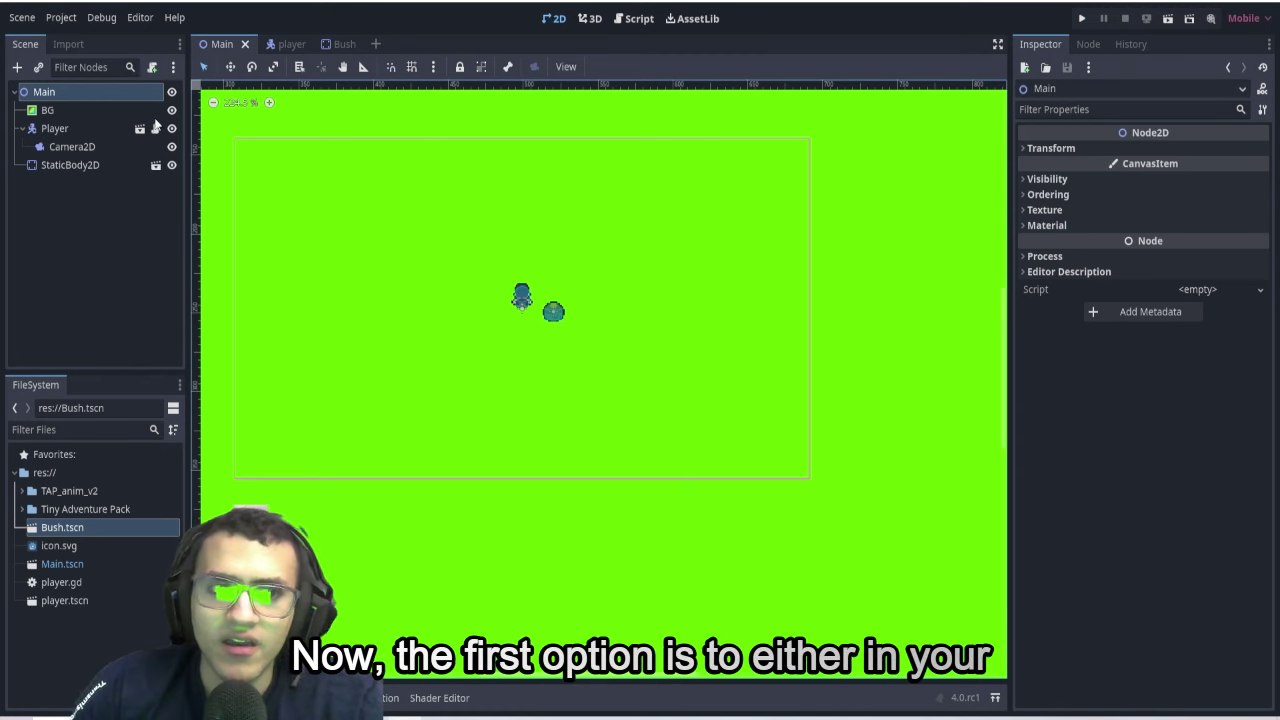
Enable Y Sort Enabled under Ordering on the Main root node.
left_click(34, 94)
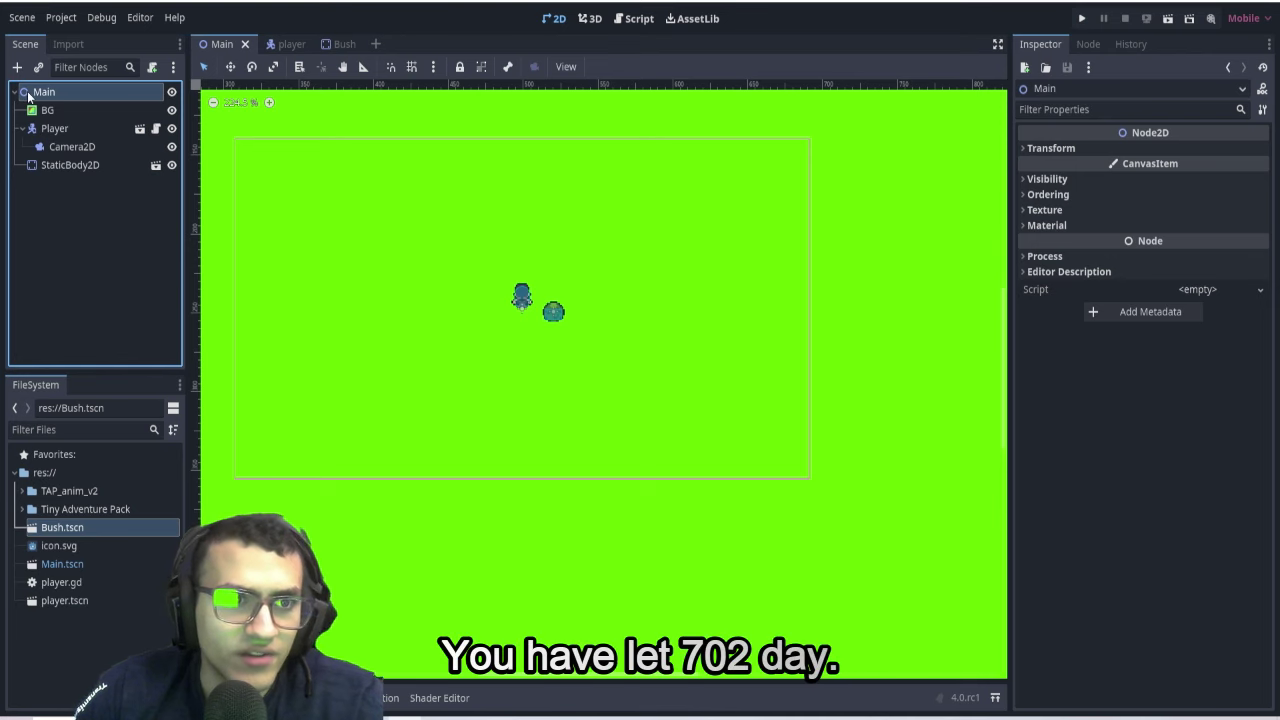
left_click(1083, 196)
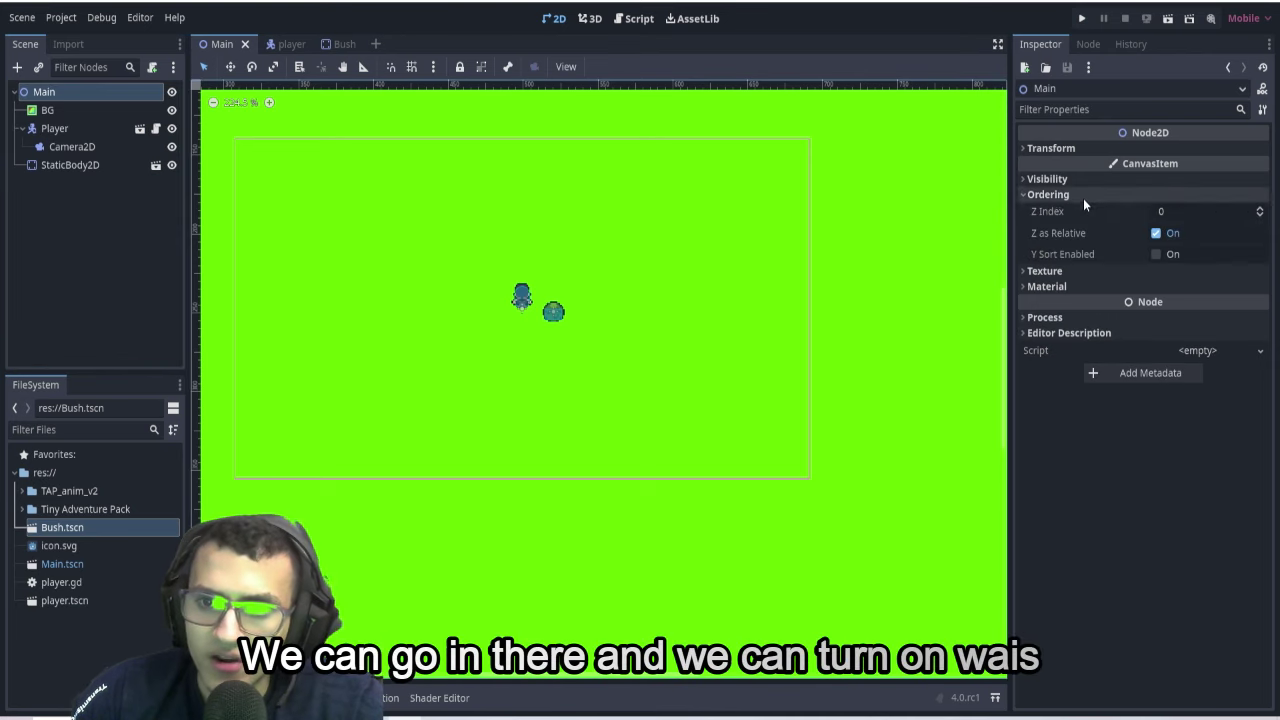
left_click(1156, 254)
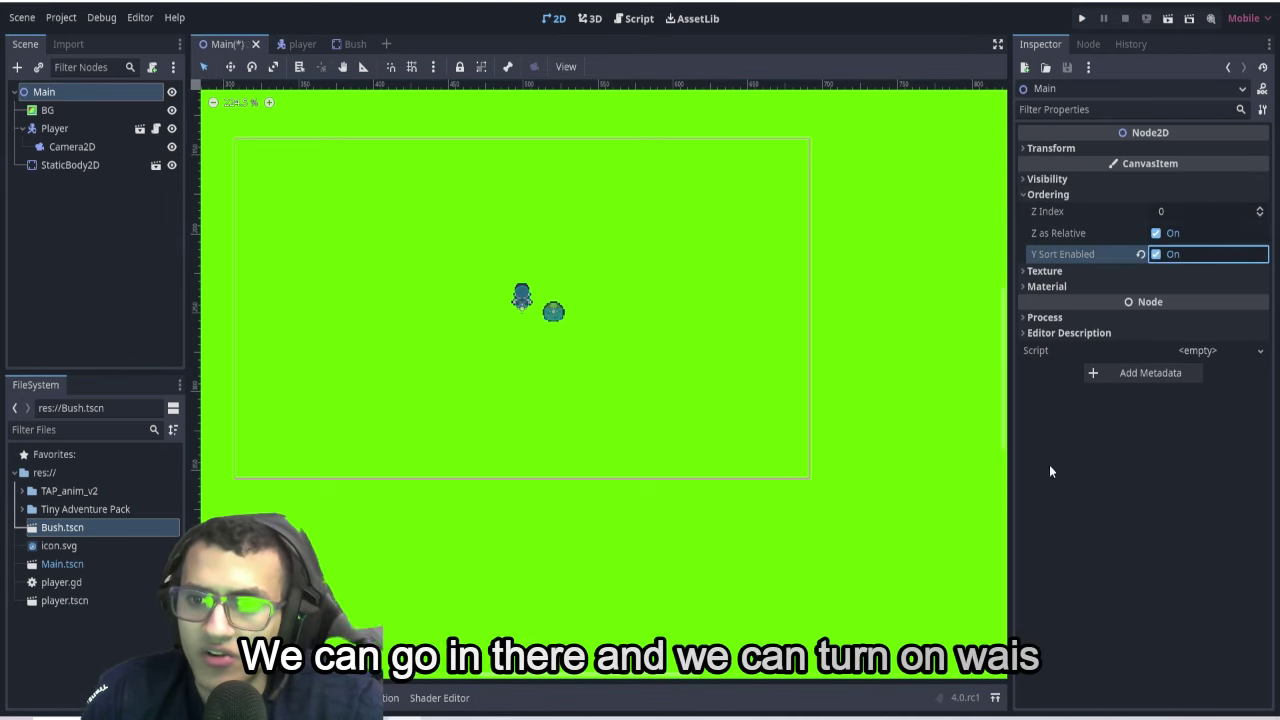
Run the game and walk the player right, down and up around the bush to check layering.
left_click(1083, 19)
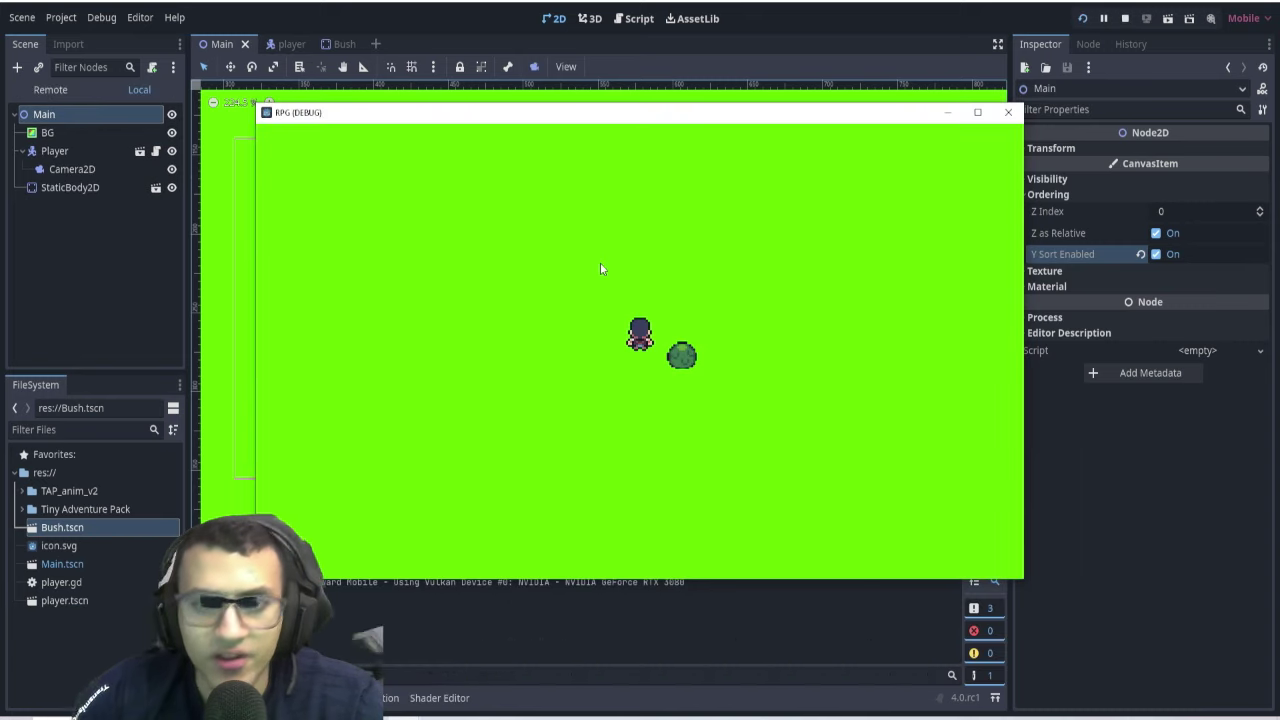
key("Right")
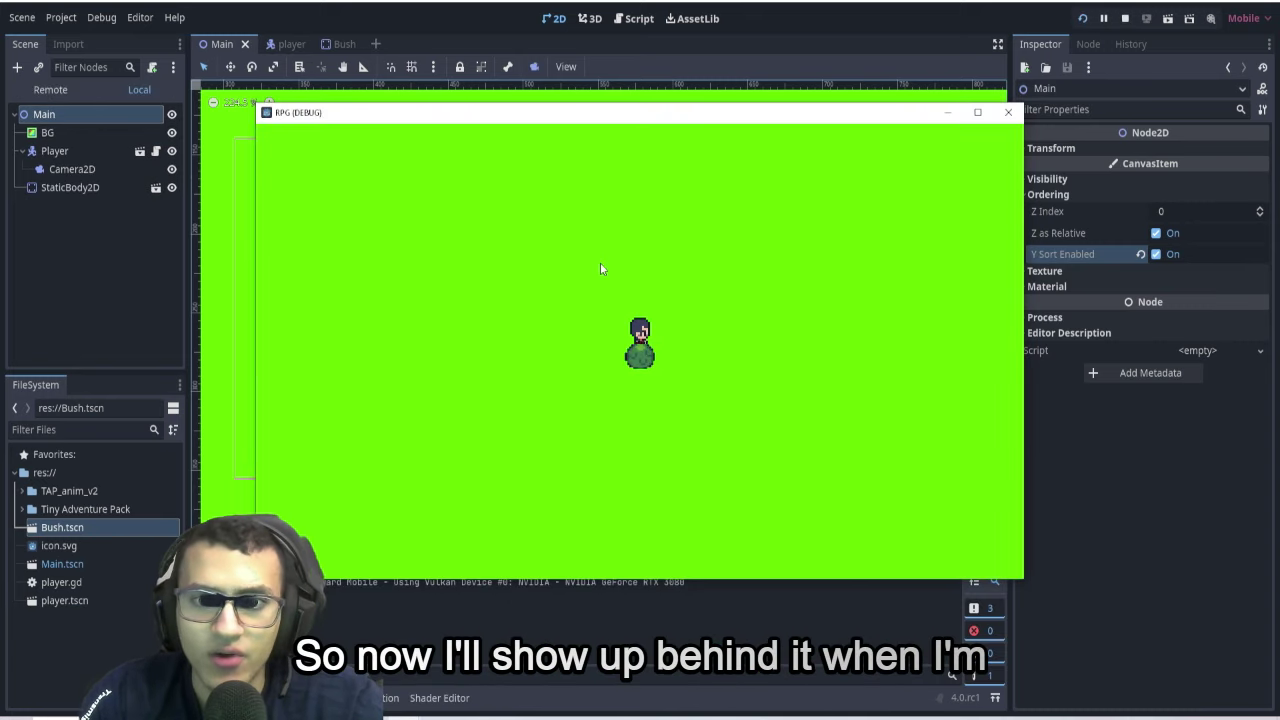
key("Down")
key("Up")
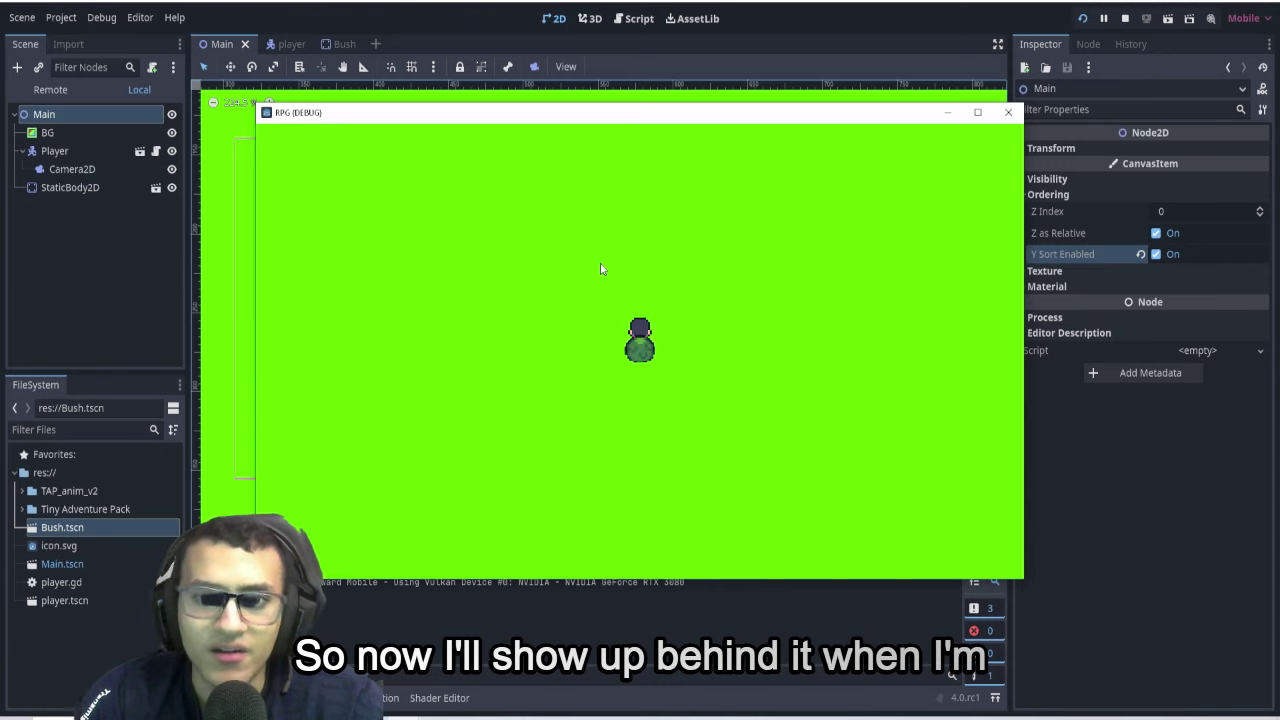
key("Down")
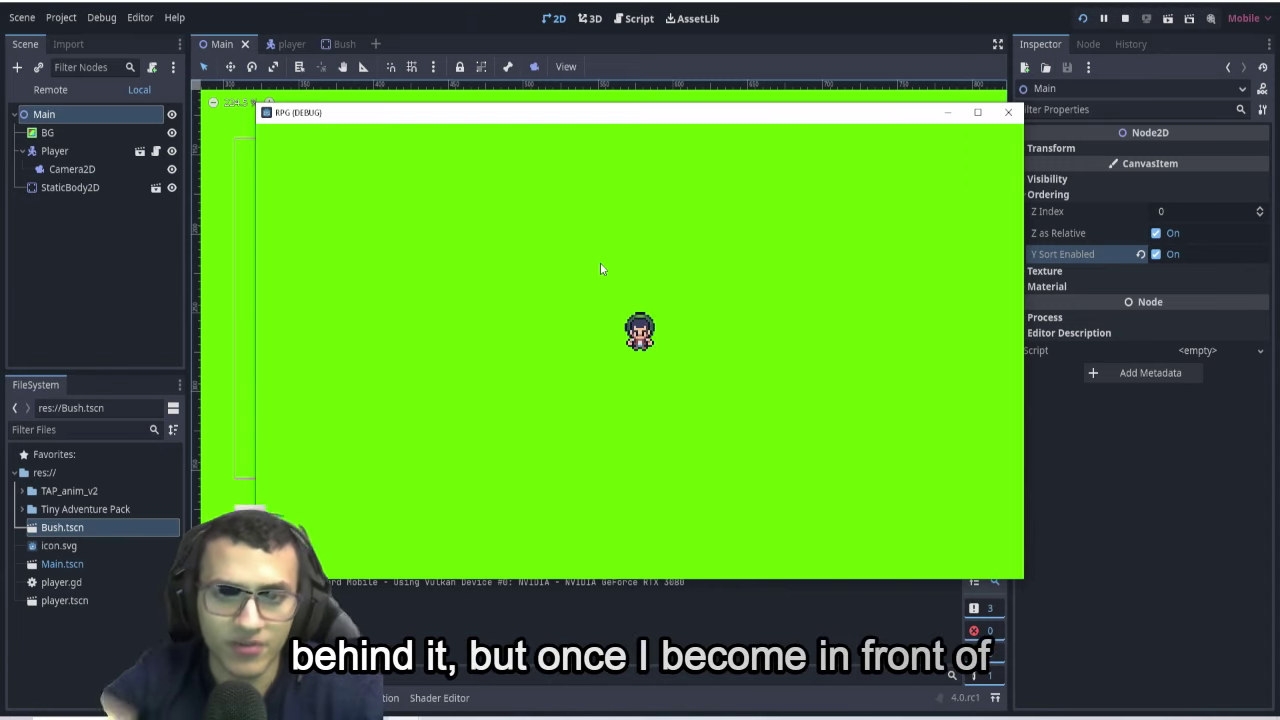
Close the game, add a Node2D under Main, and move StaticBody2D and Player into it.
left_click(1008, 112)
left_click(17, 67)
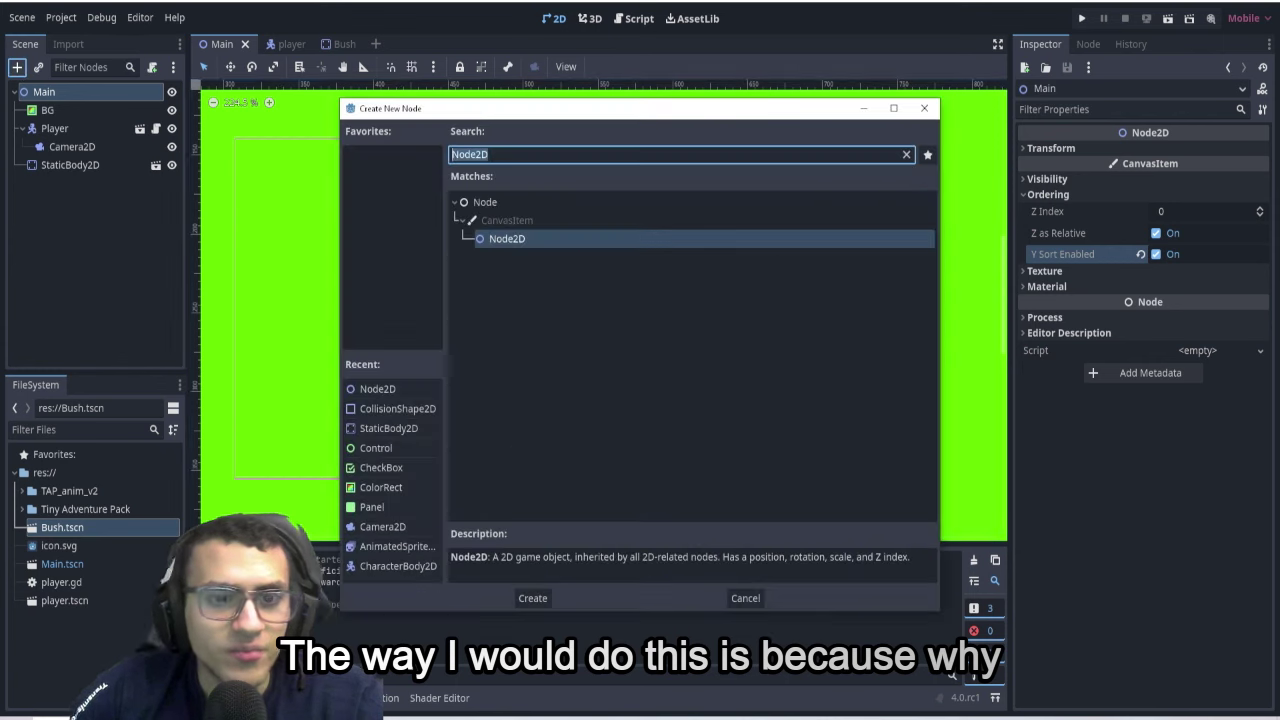
key("Return")
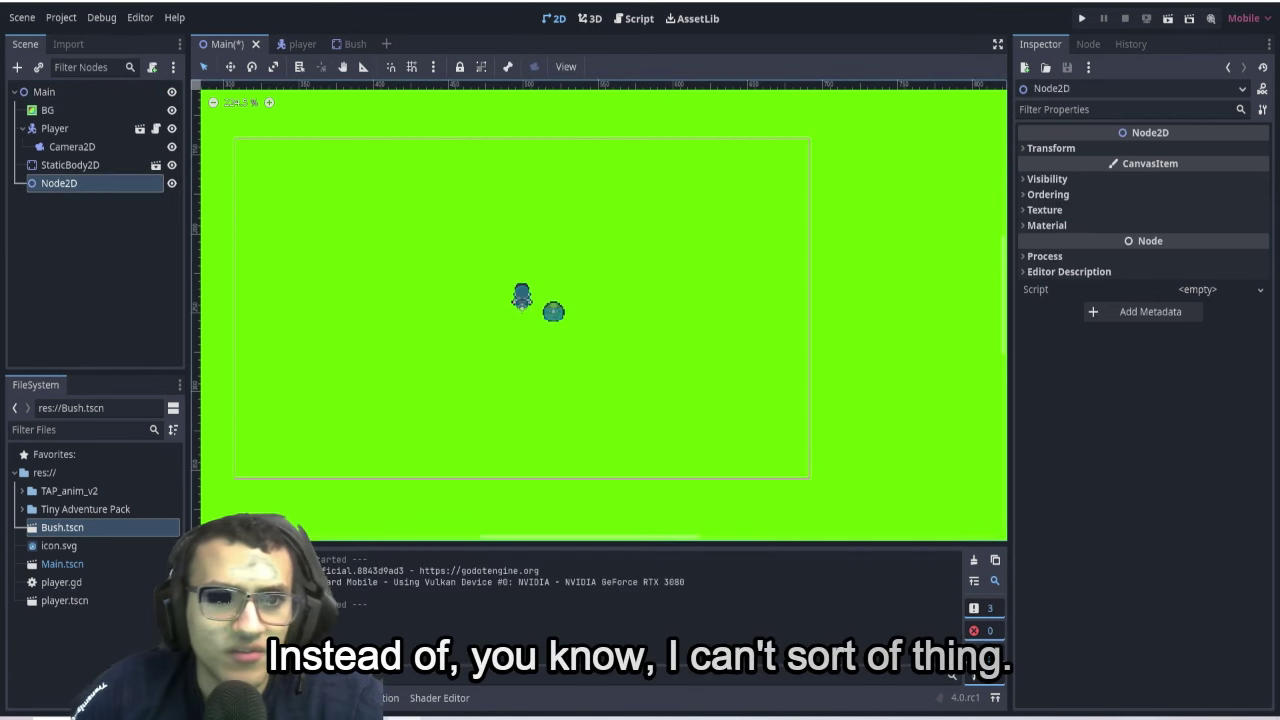
left_click_drag(93, 167, 78, 182)
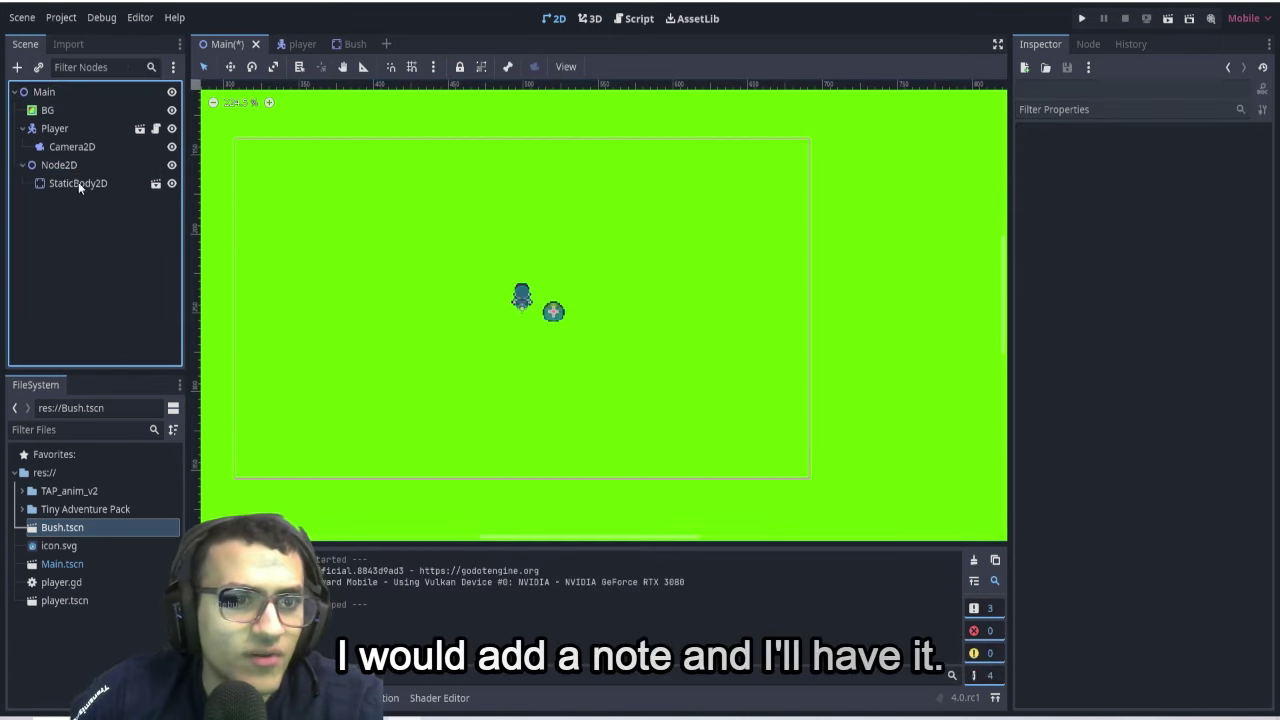
left_click(75, 168)
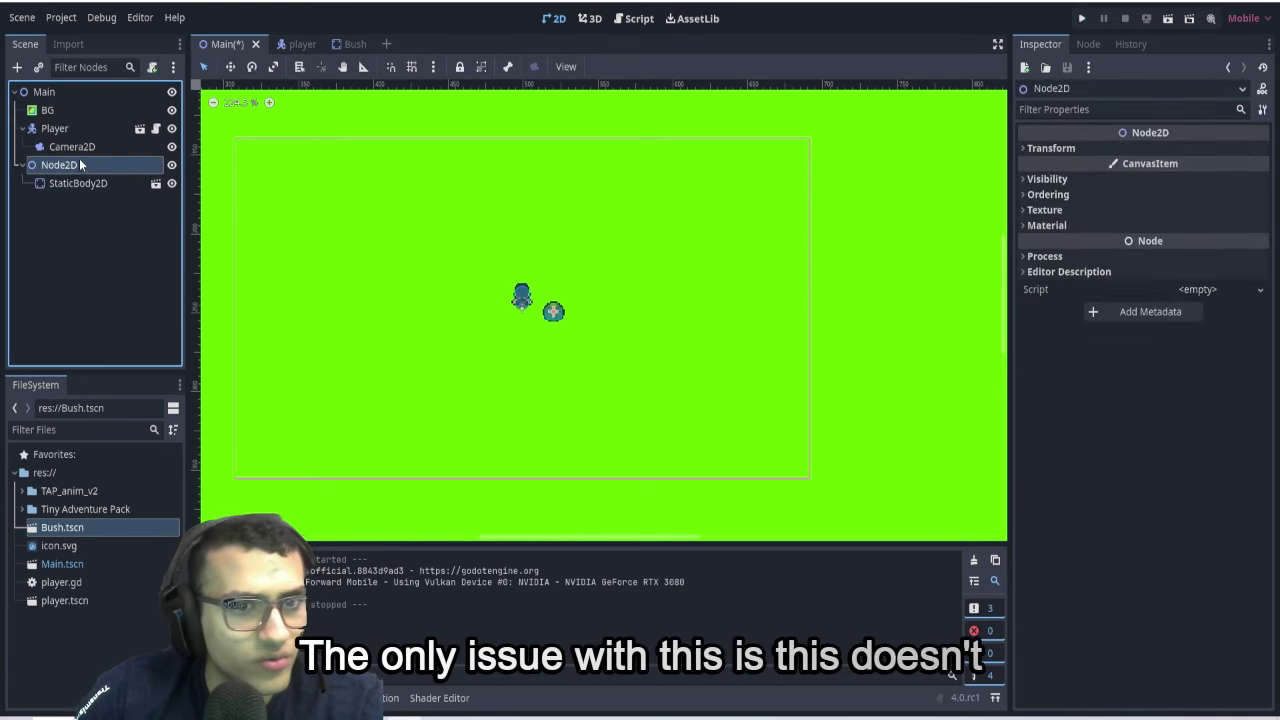
left_click_drag(68, 131, 67, 167)
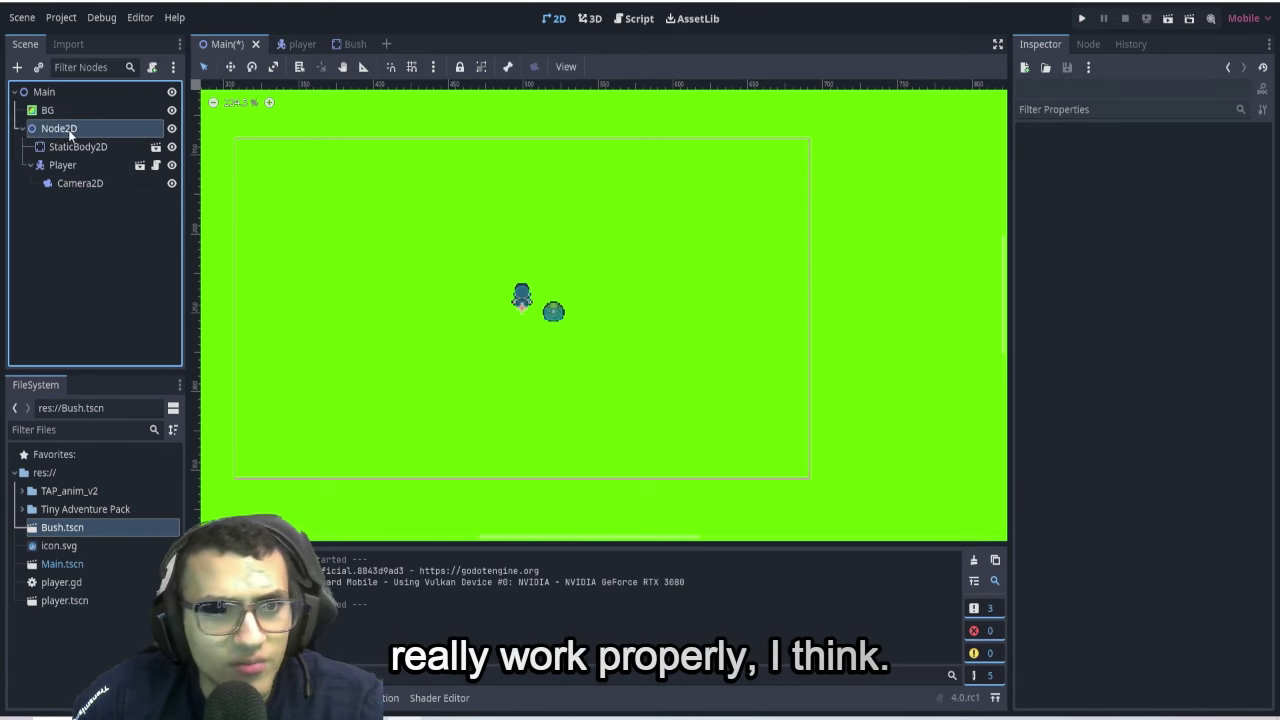
Enable Y Sort on the new Node2D container and save the scene.
left_click(68, 129)
left_click(1048, 194)
left_click(1156, 254)
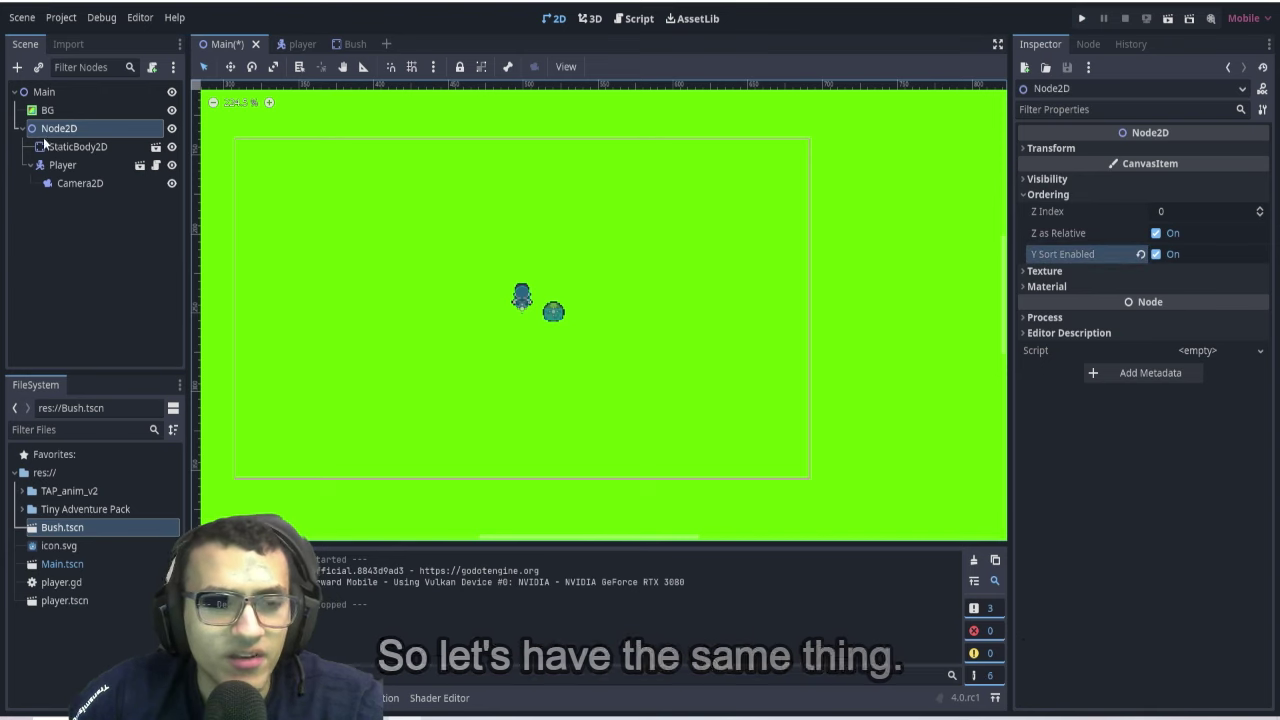
key("ctrl+s")
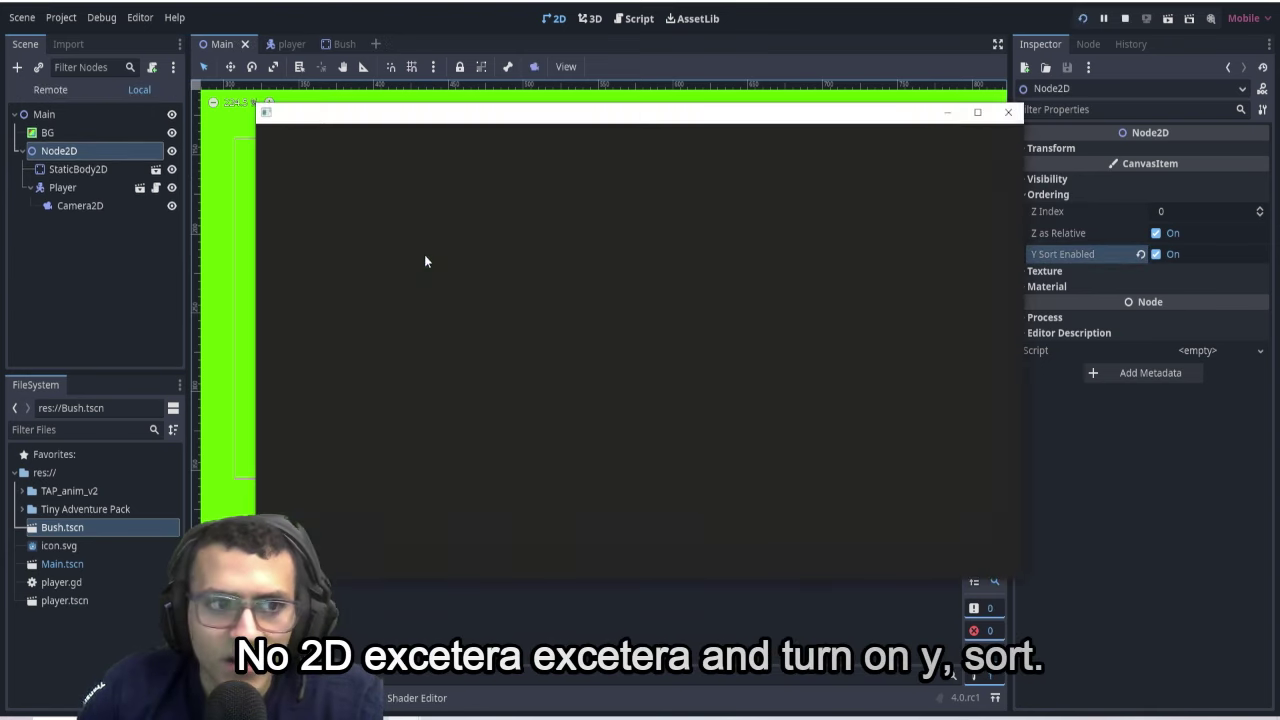
Walk the player right and up behind the bush, then stop the game with F8.
key("Right")
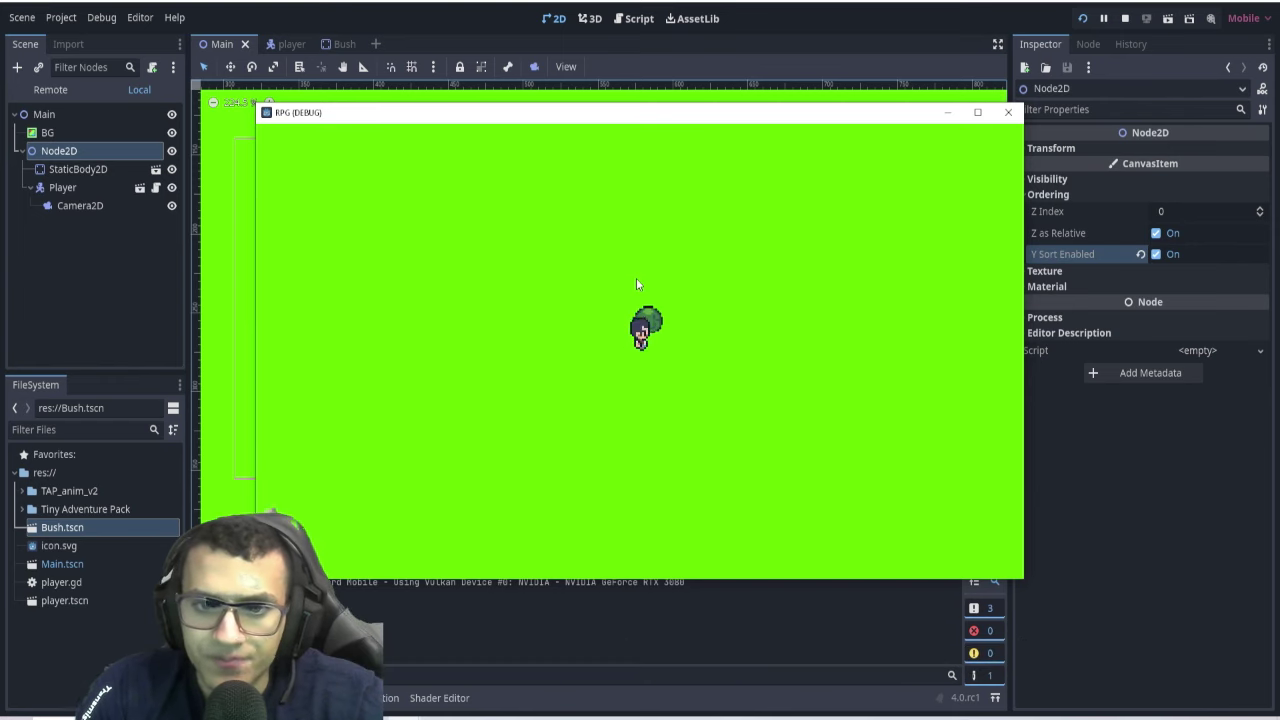
key("Up")
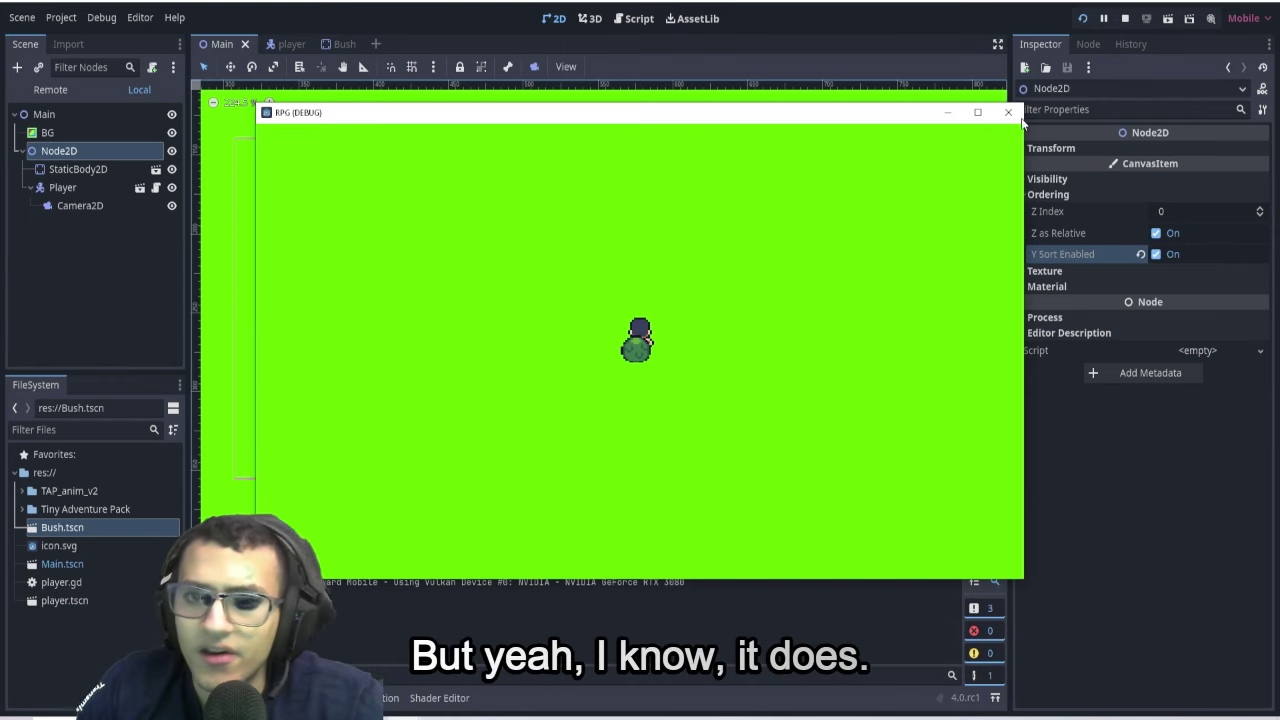
key("F8")
Review the bush, Player and Node2D nodes, then start creating a new node under Main.
left_click(105, 148)
left_click(63, 165)
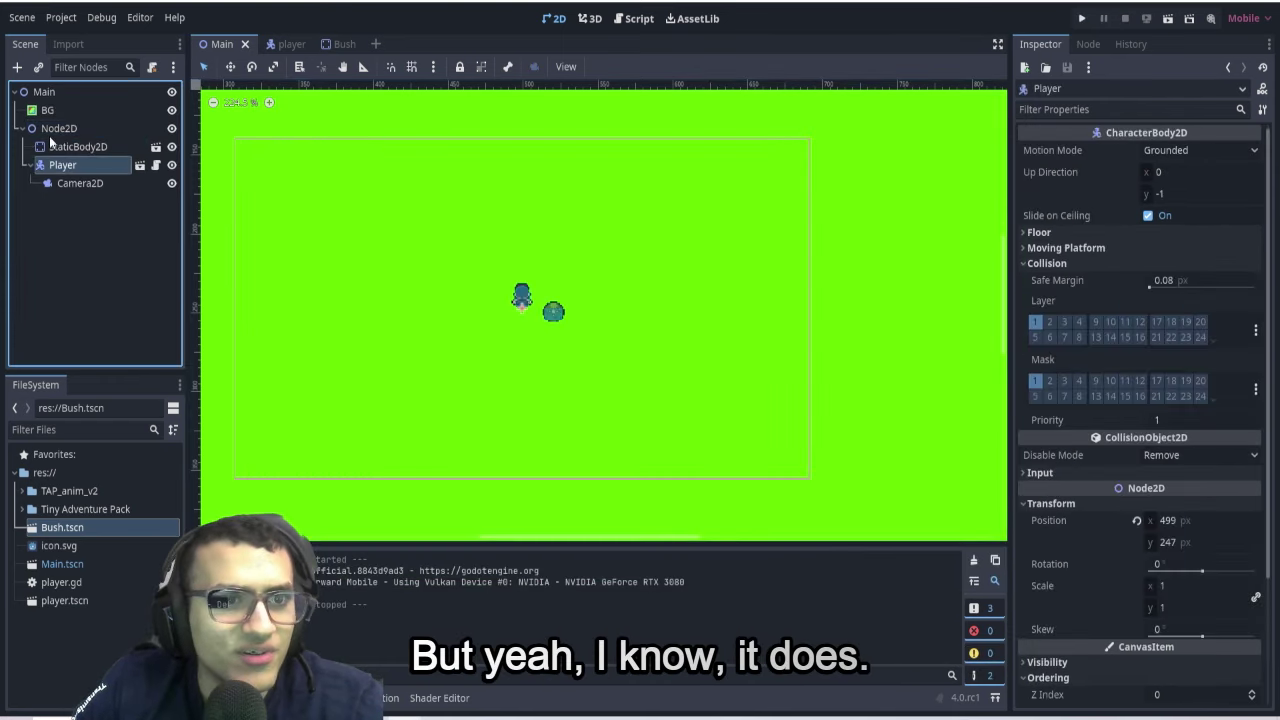
left_click(58, 128)
left_click(17, 67)
key("Escape")
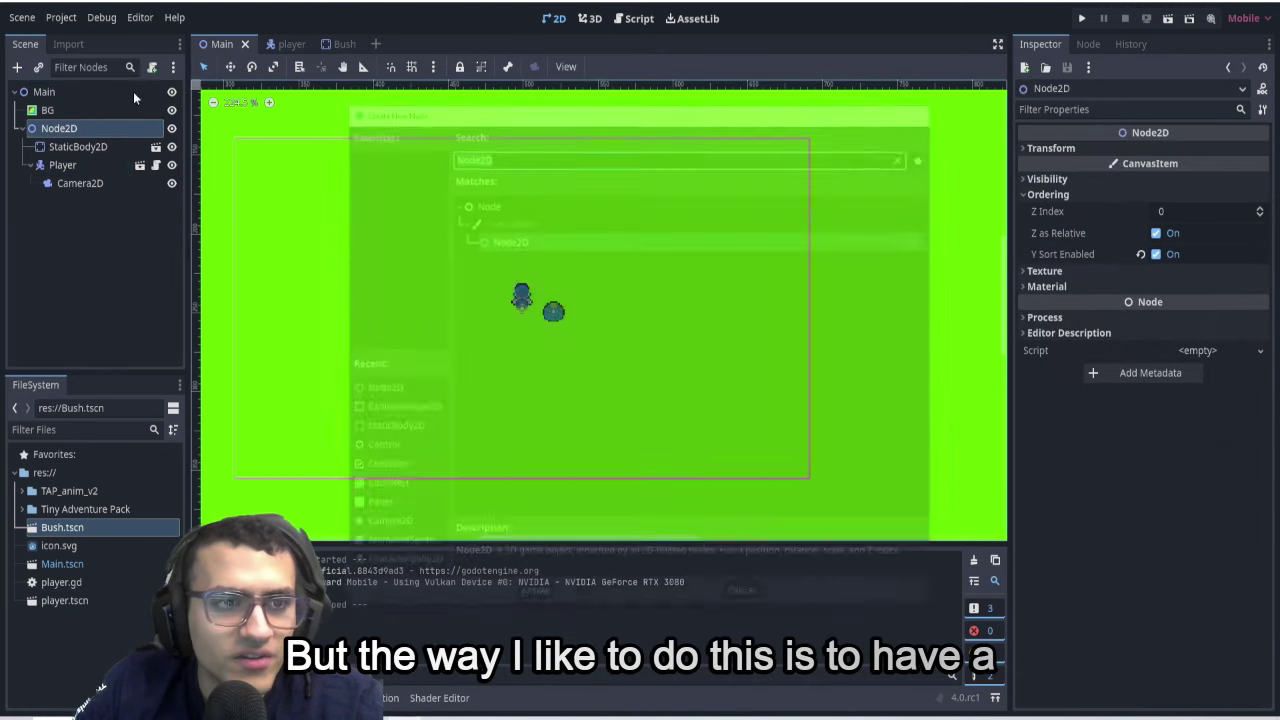
left_click(133, 91)
left_click(17, 67)
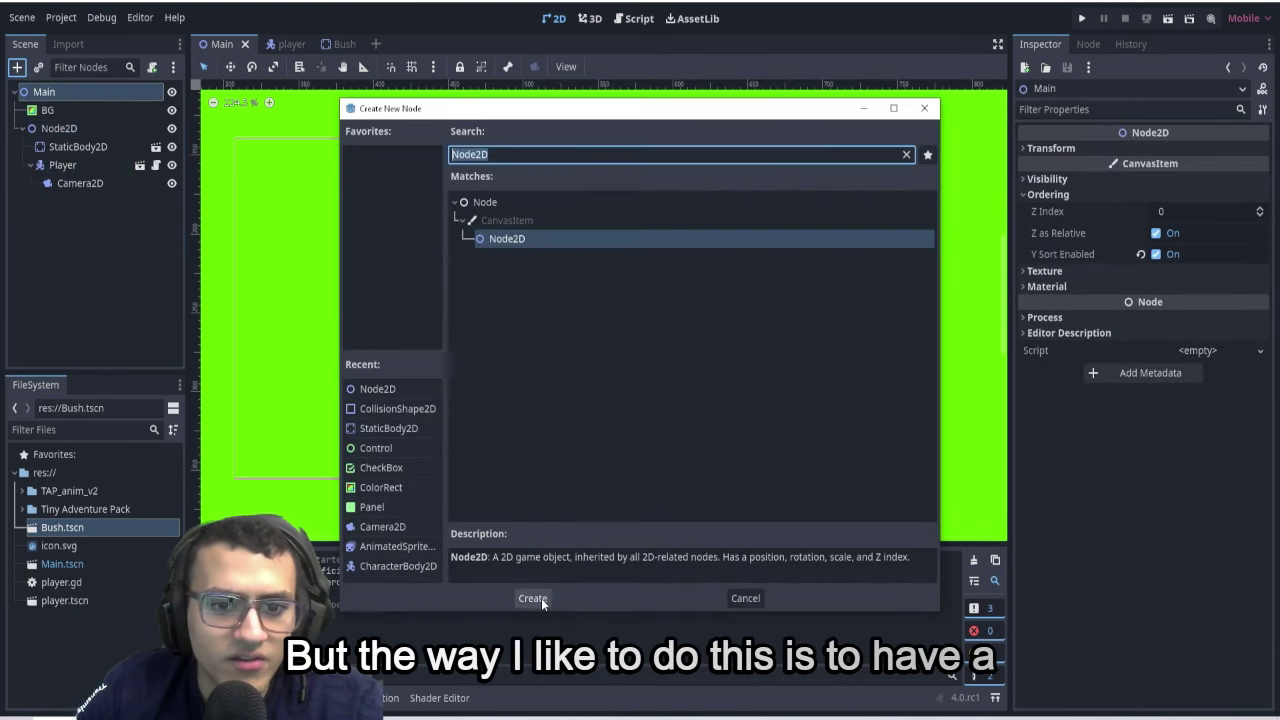
Add a second Node2D under Main, move Player into it, and enable its Y Sort.
left_click(532, 598)
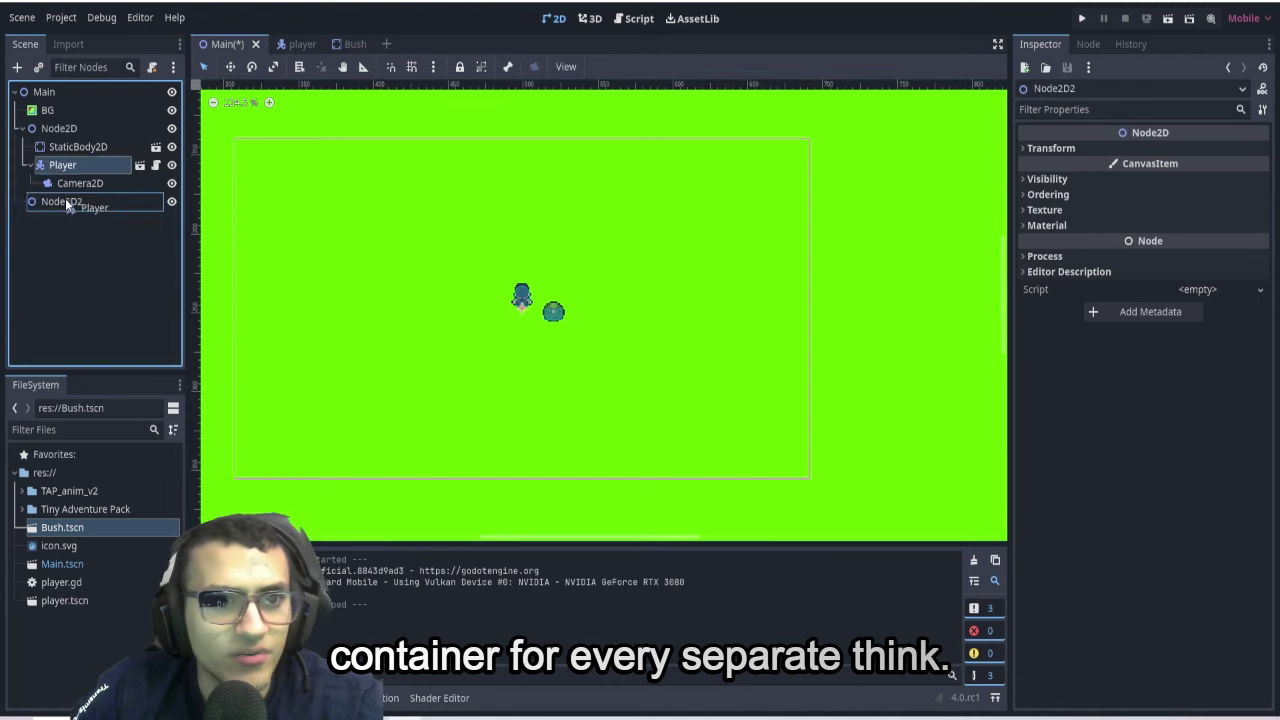
left_click_drag(67, 170, 65, 198)
left_click(1057, 212)
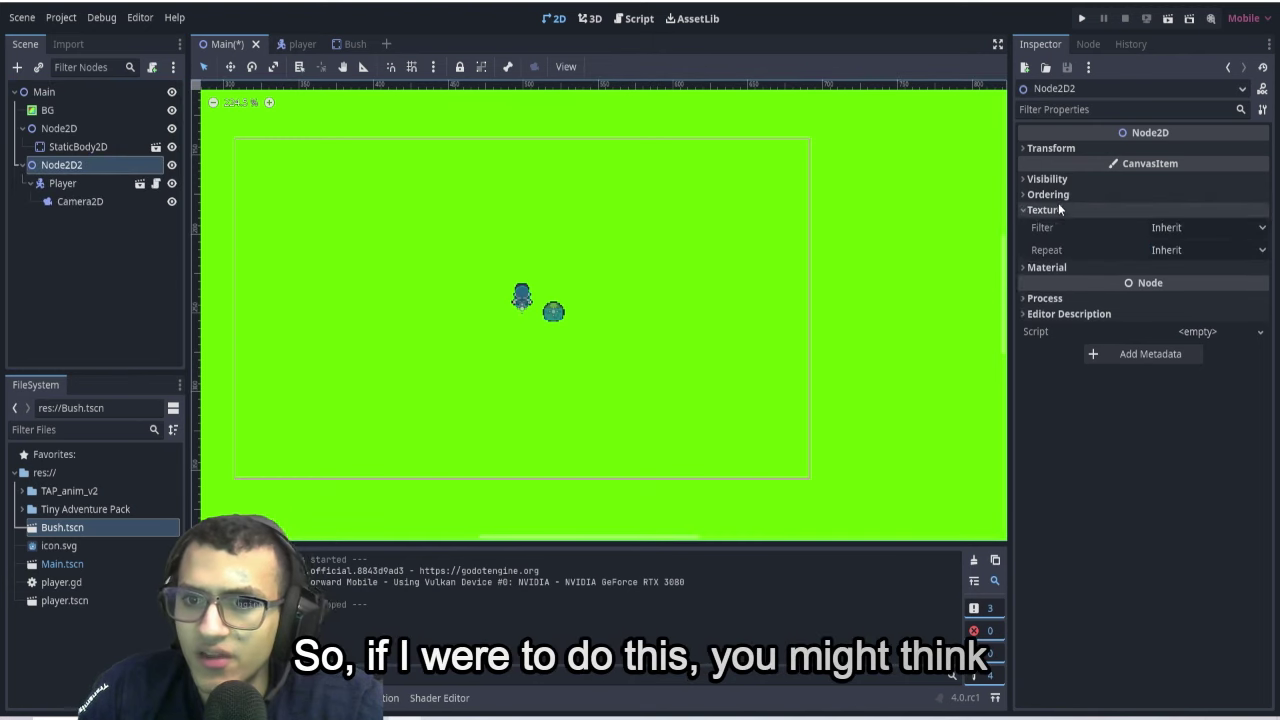
left_click(1052, 194)
left_click(1156, 254)
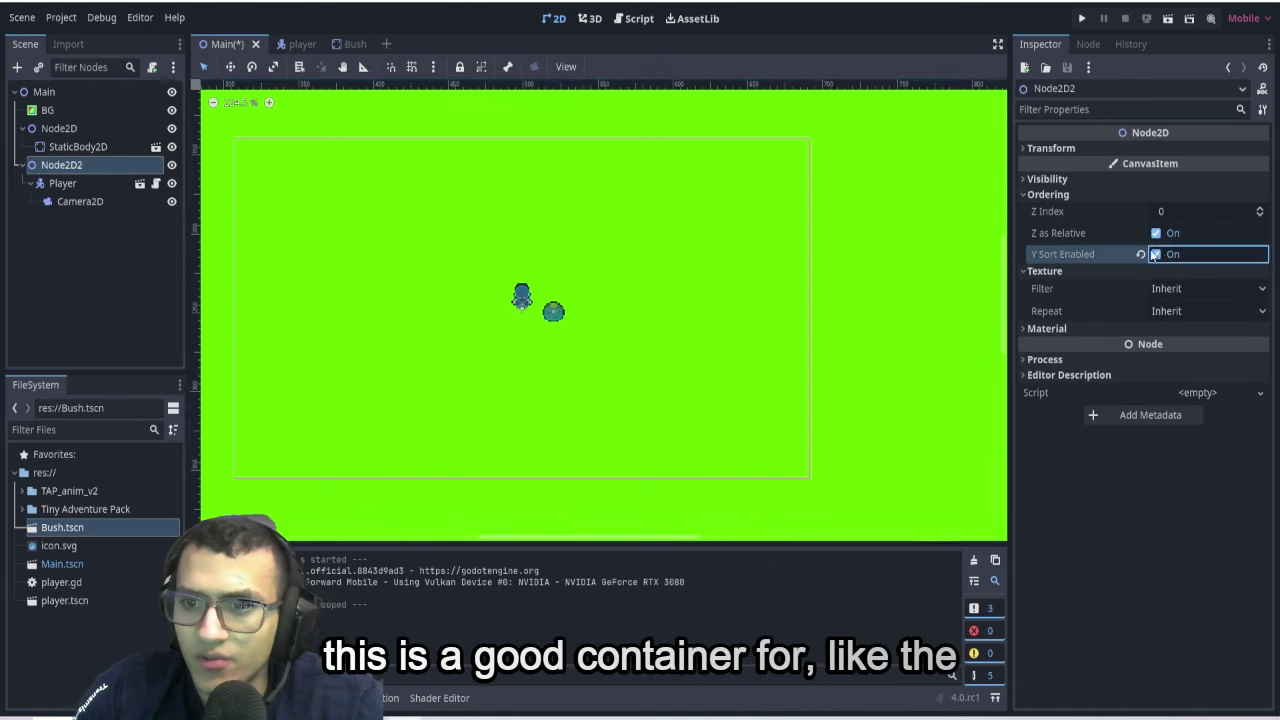
Rename the new container to 'Player', removing a stray backslash from the name.
double_click(78, 164)
type("Player")
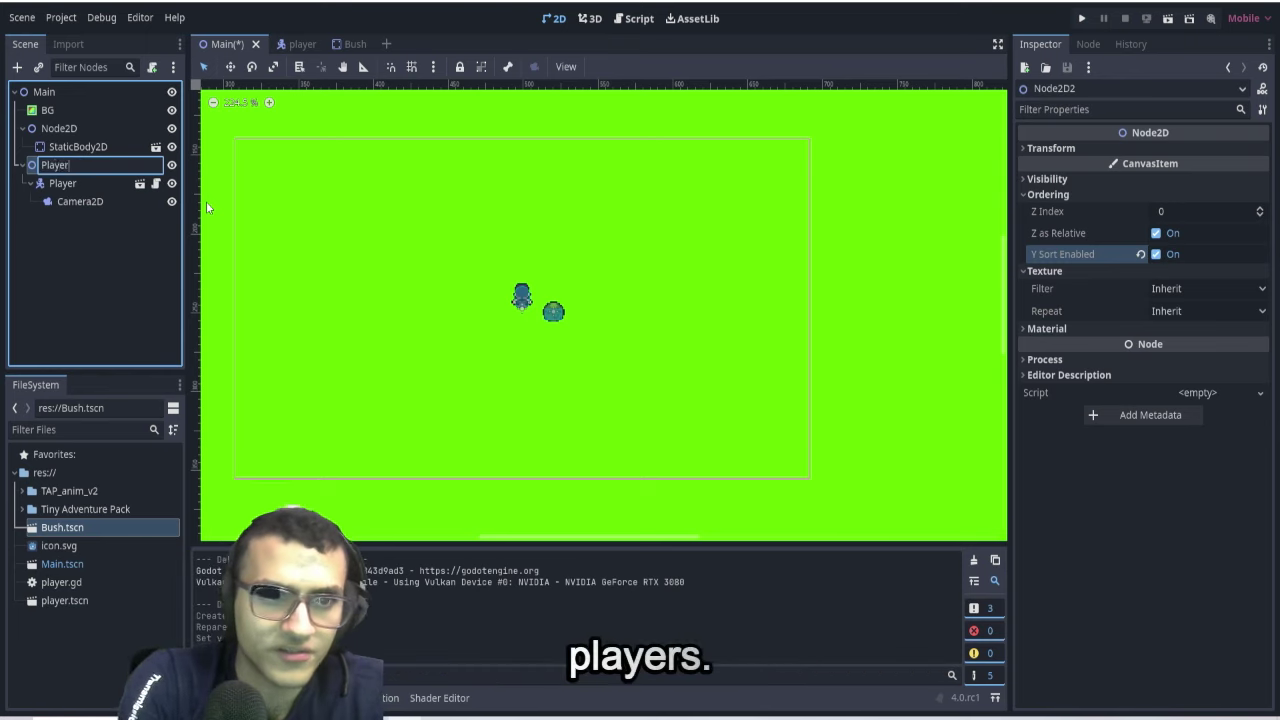
type("\\")
key("Return")
double_click(122, 165)
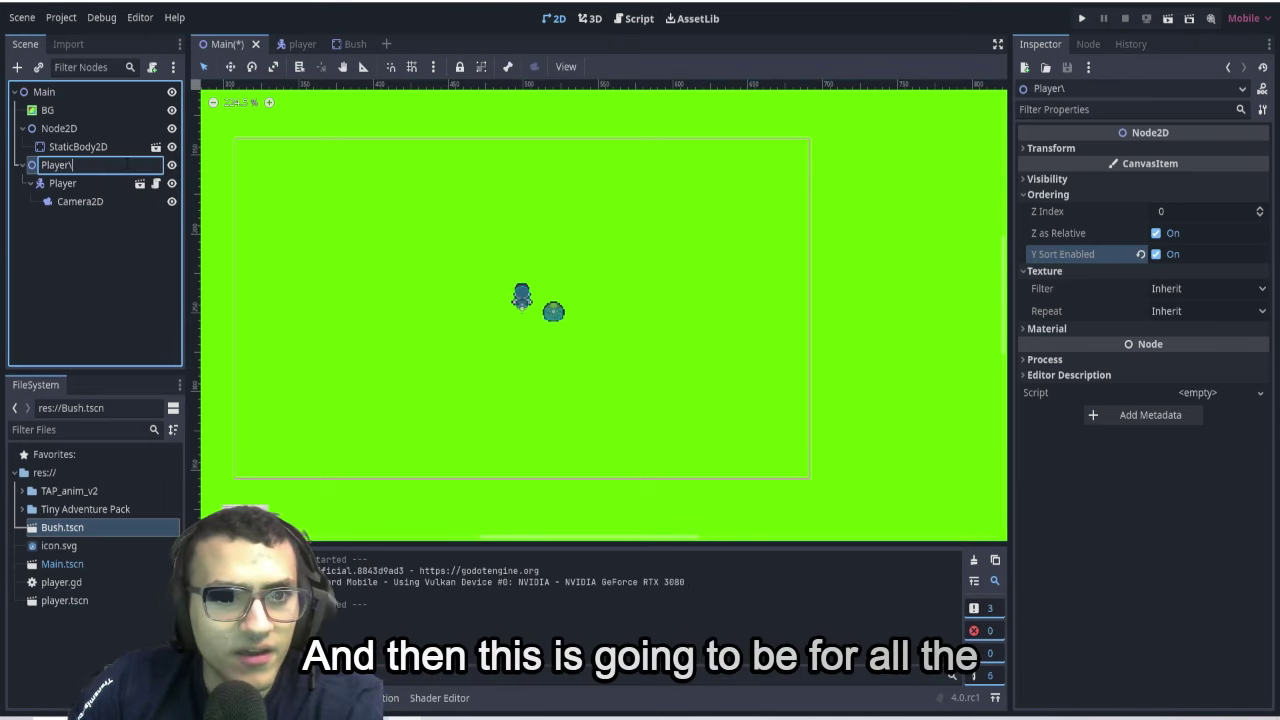
key("BackSpace")
key("Return")
Rename the bush container Node2D to 'Bushes'.
double_click(90, 130)
type("B")
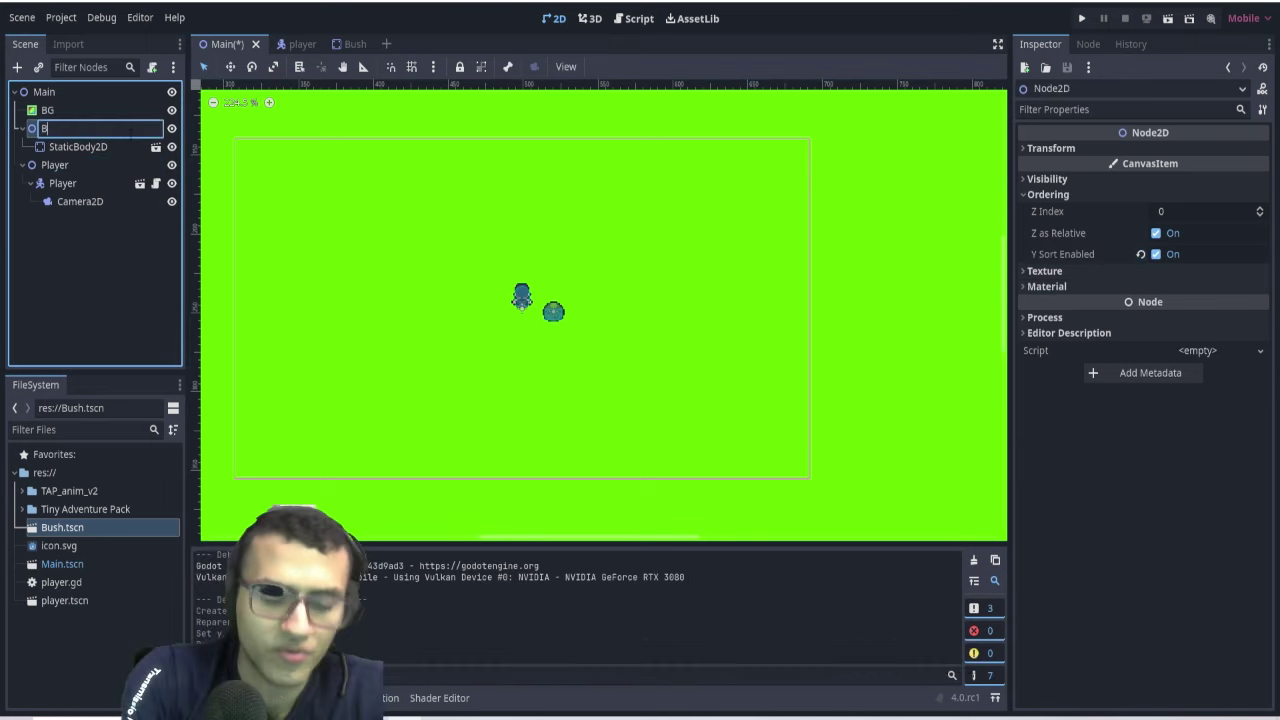
type("ushes")
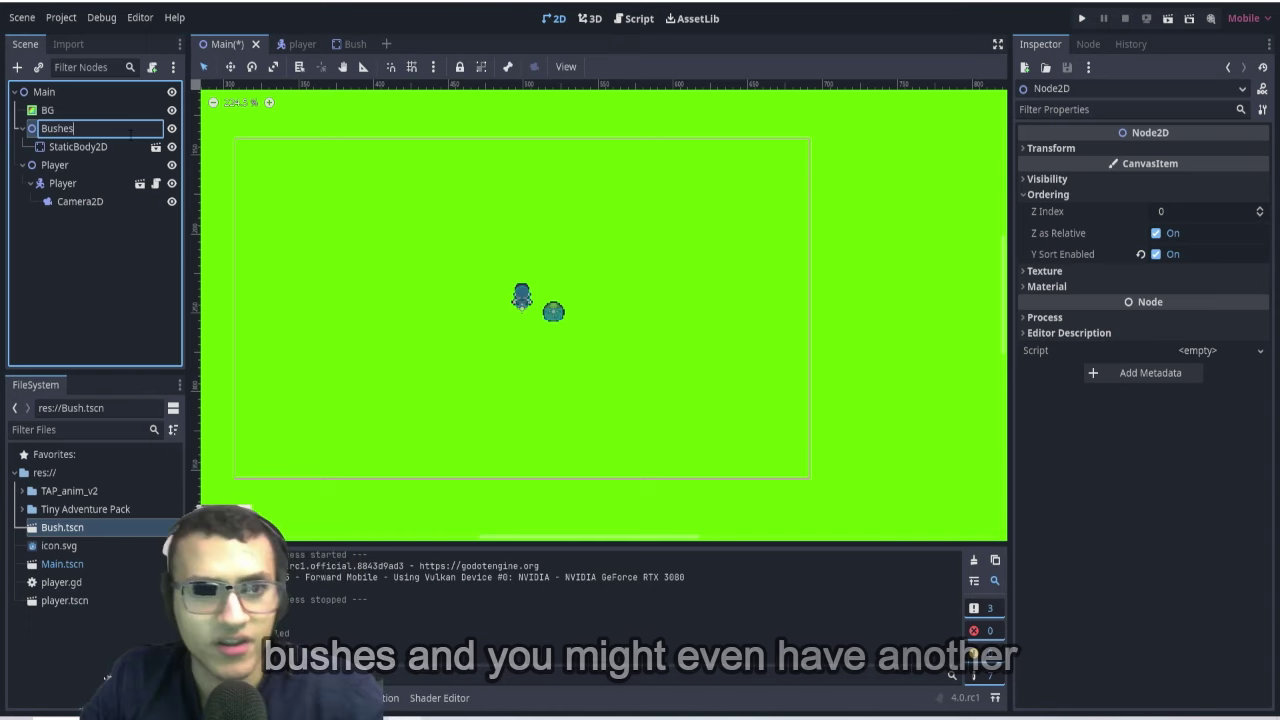
key("Return")
left_click(106, 311)
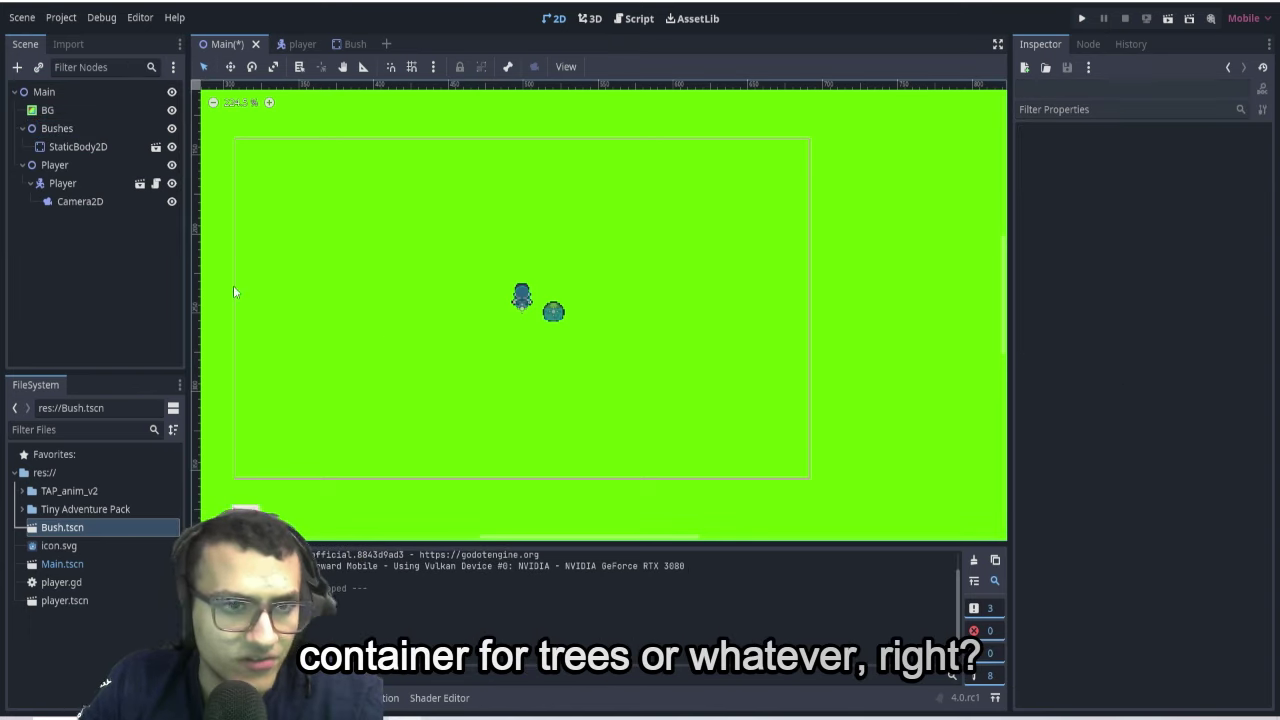
Run the game with F5 and walk the player right, down, up and left around the bush.
key("F5")
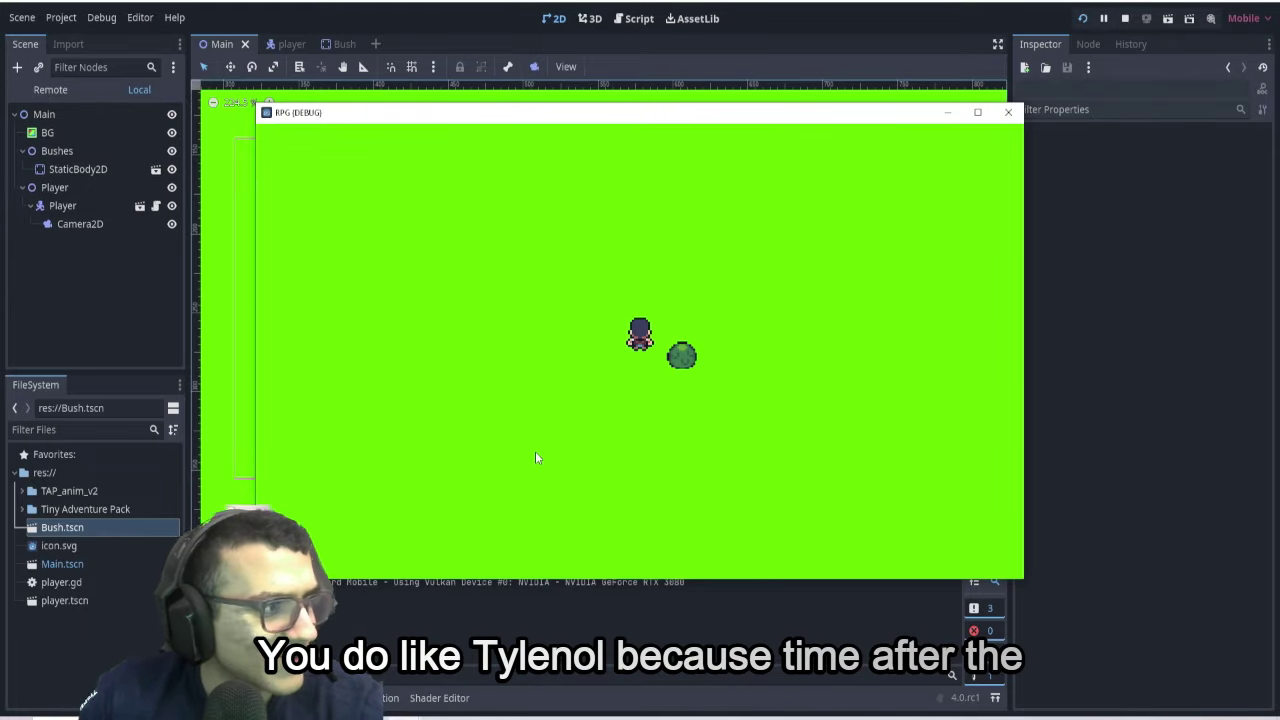
key("Right")
key("Down")
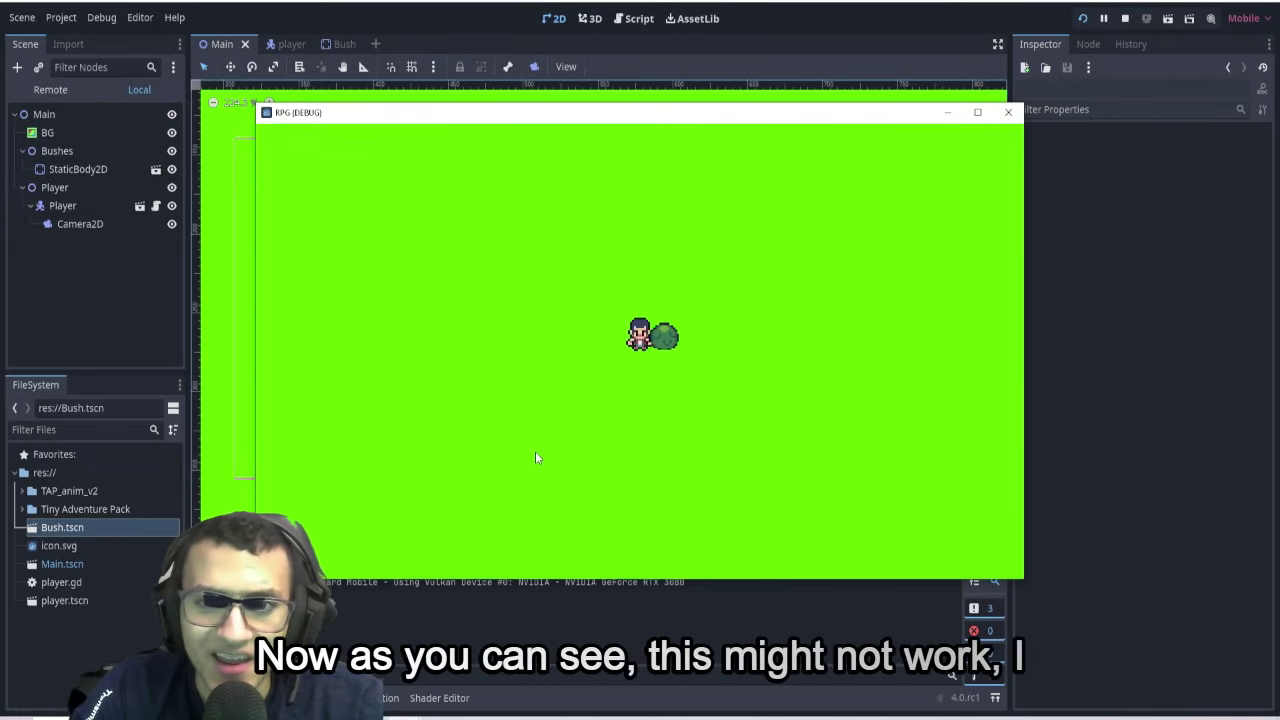
key("Down")
key("Right")
key("Up")
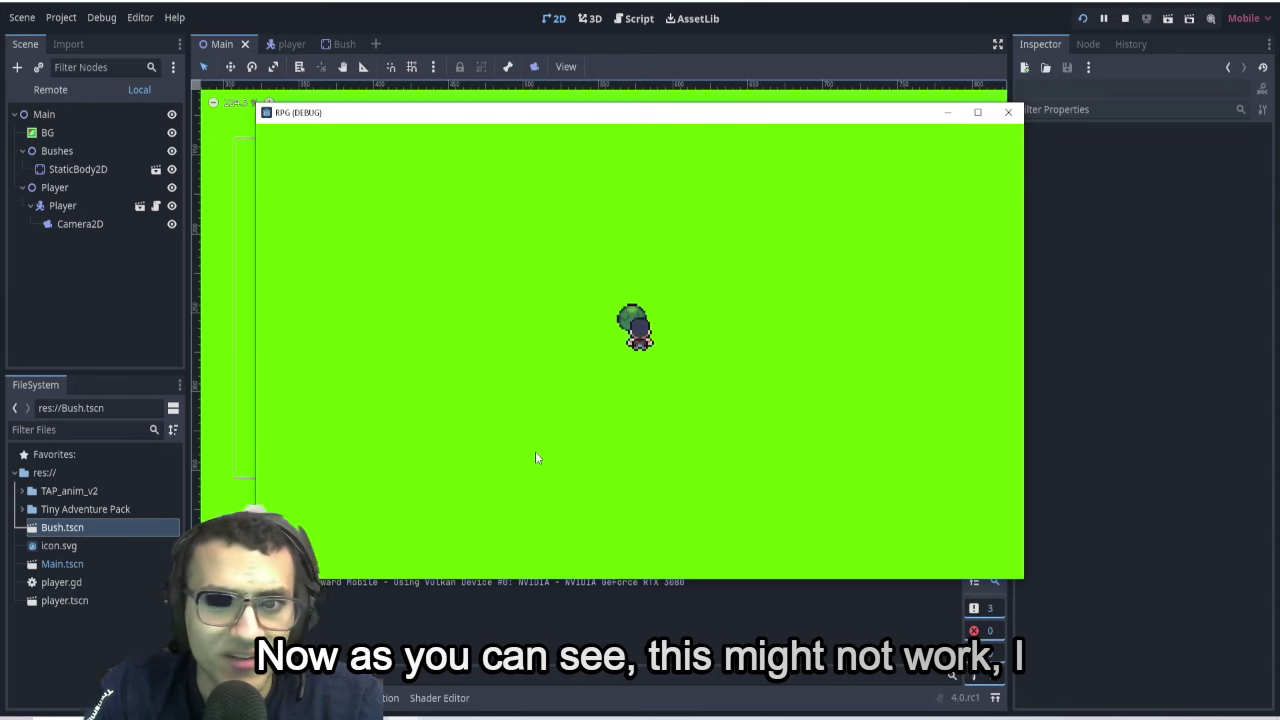
key("Up")
key("Left")
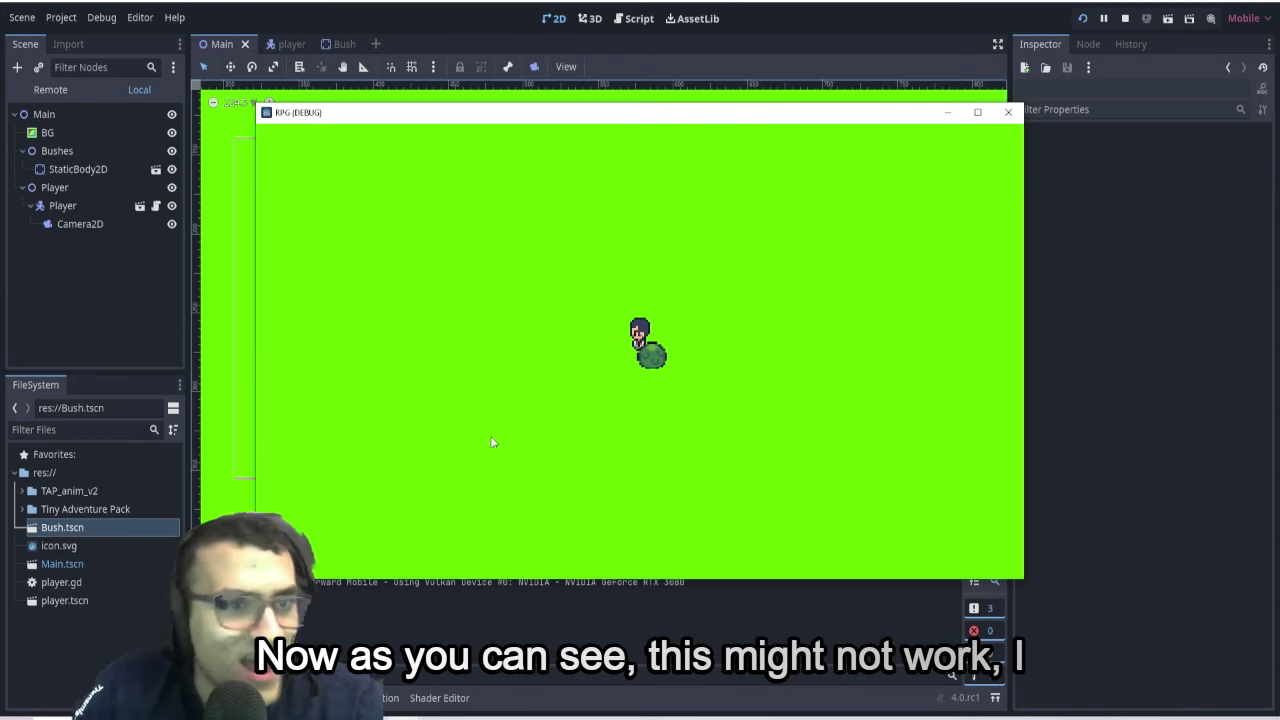
Stop the game, inspect Player and Bushes, try moving Player under Bushes, undo it, and save.
left_click(1125, 18)
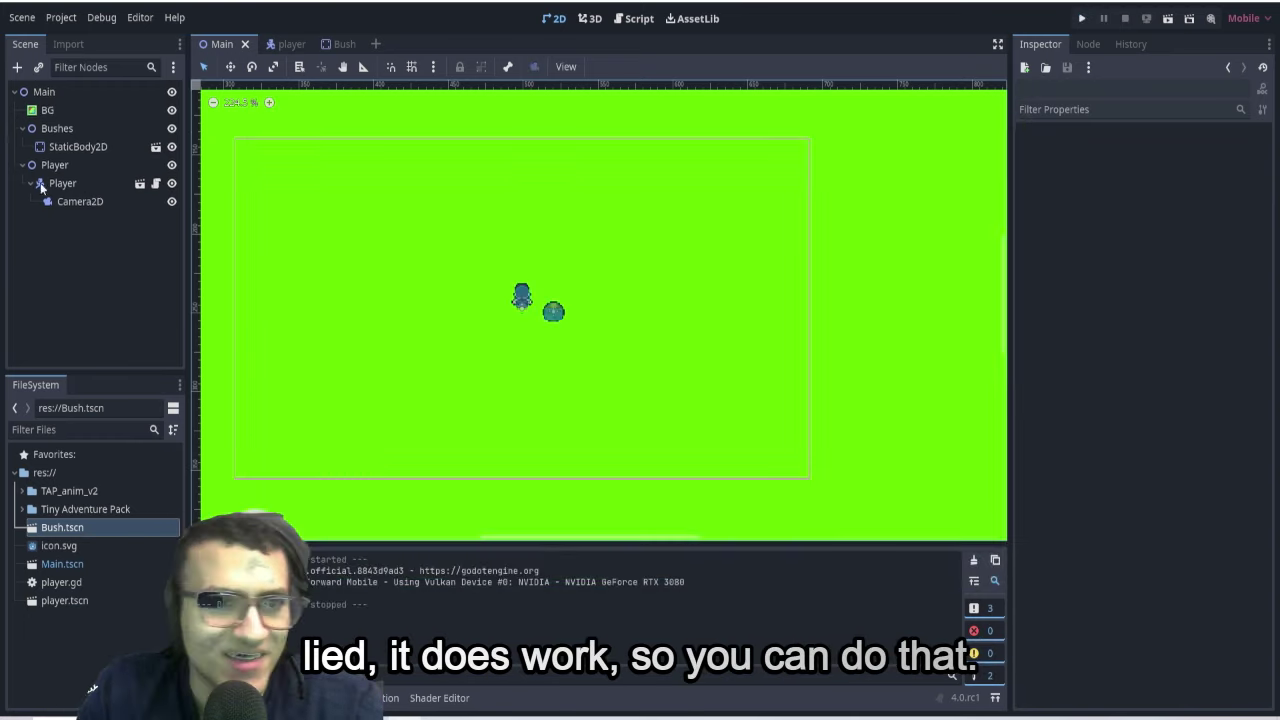
left_click(52, 165)
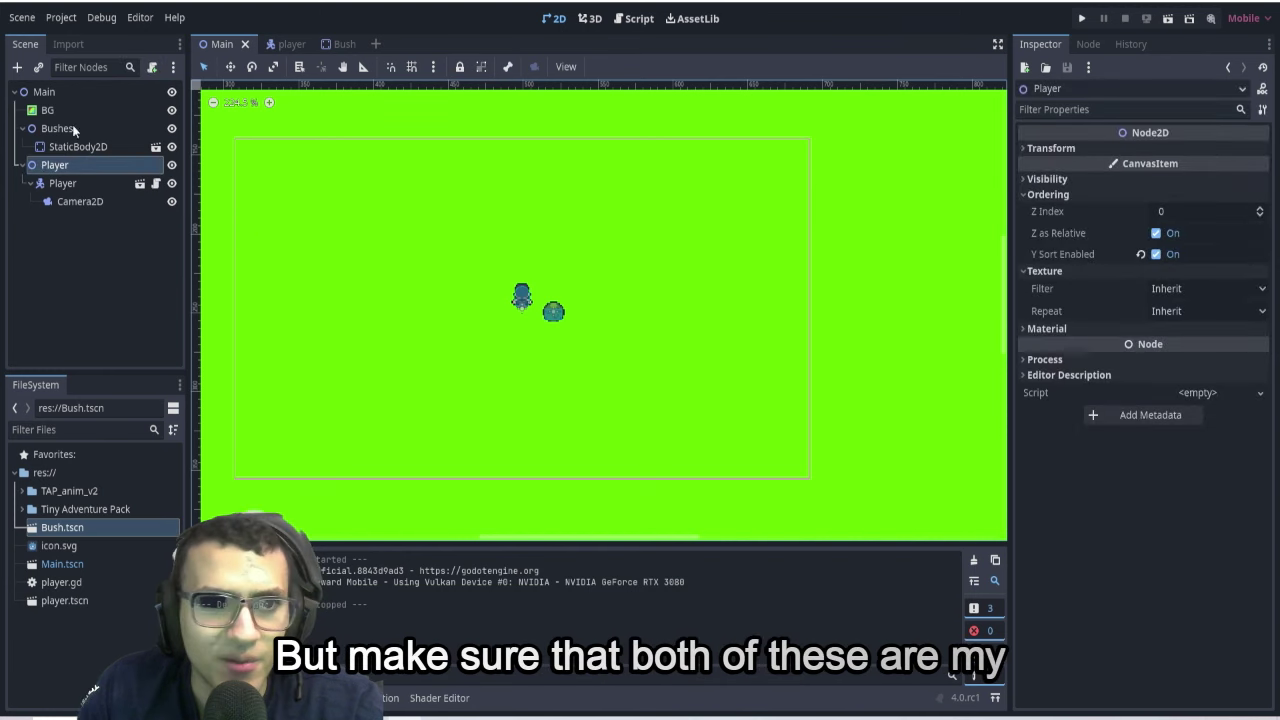
left_click(72, 127)
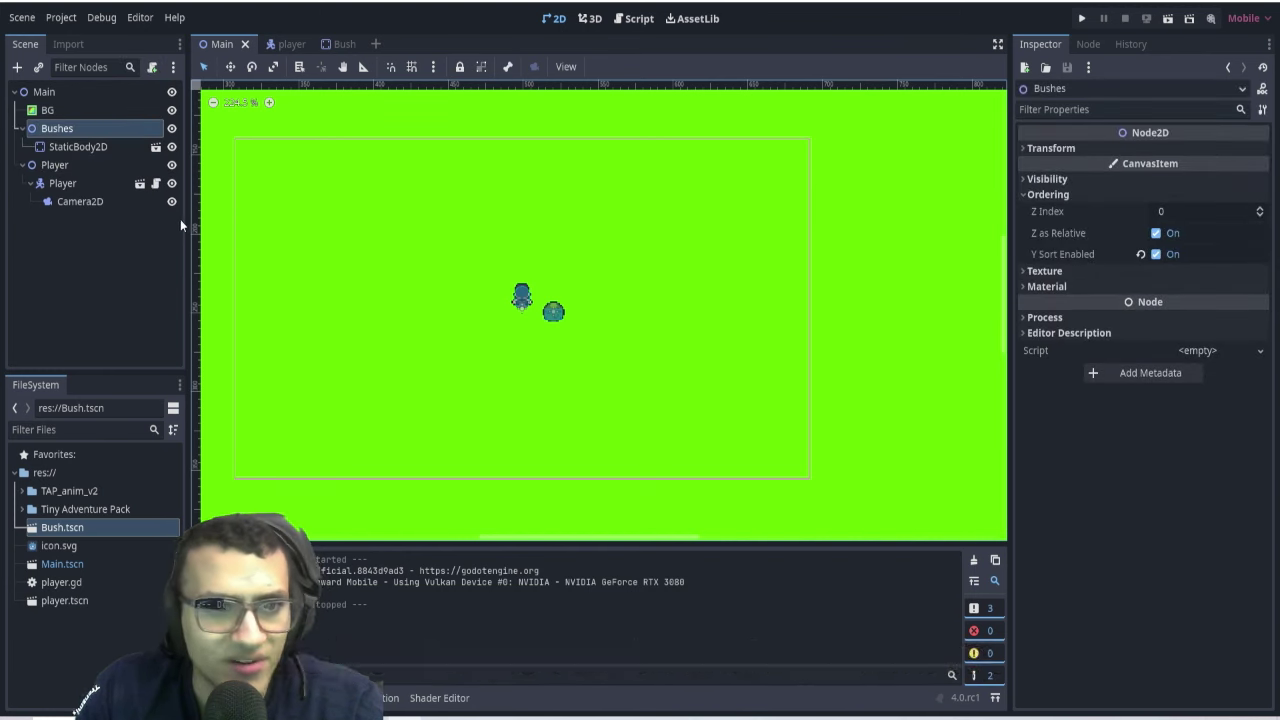
left_click_drag(54, 165, 60, 148)
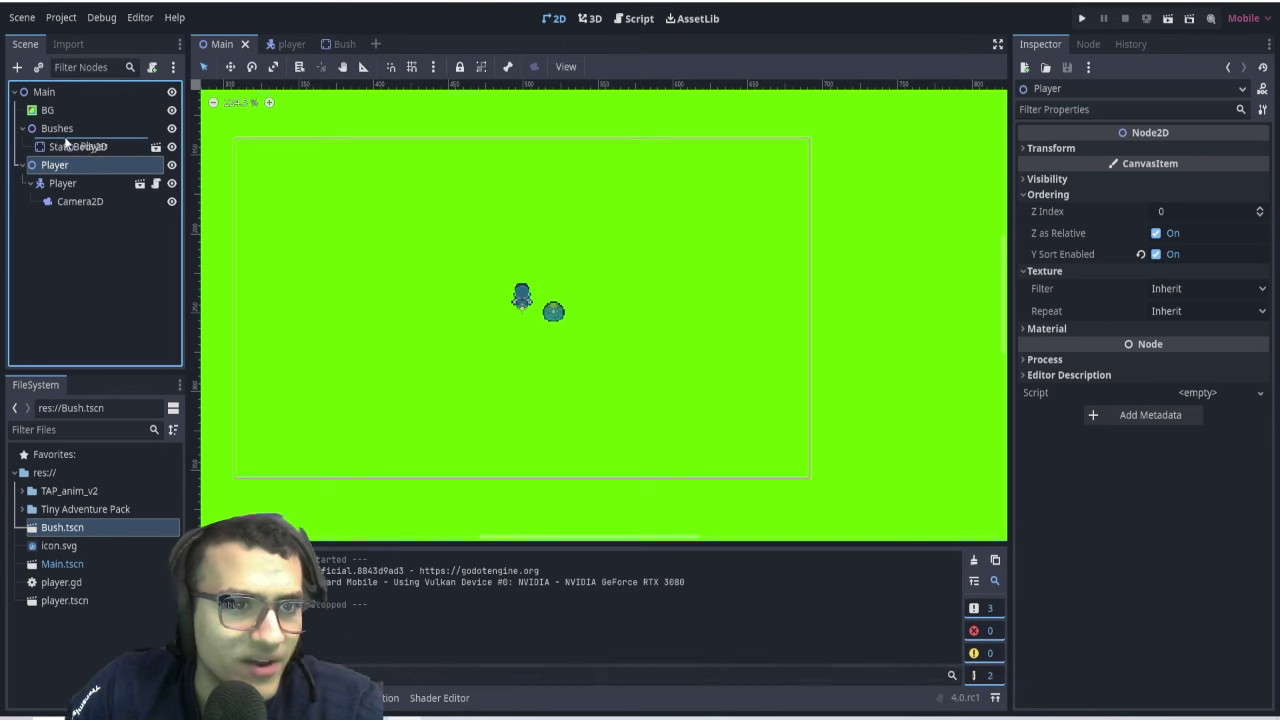
key("ctrl+z")
key("ctrl+s")
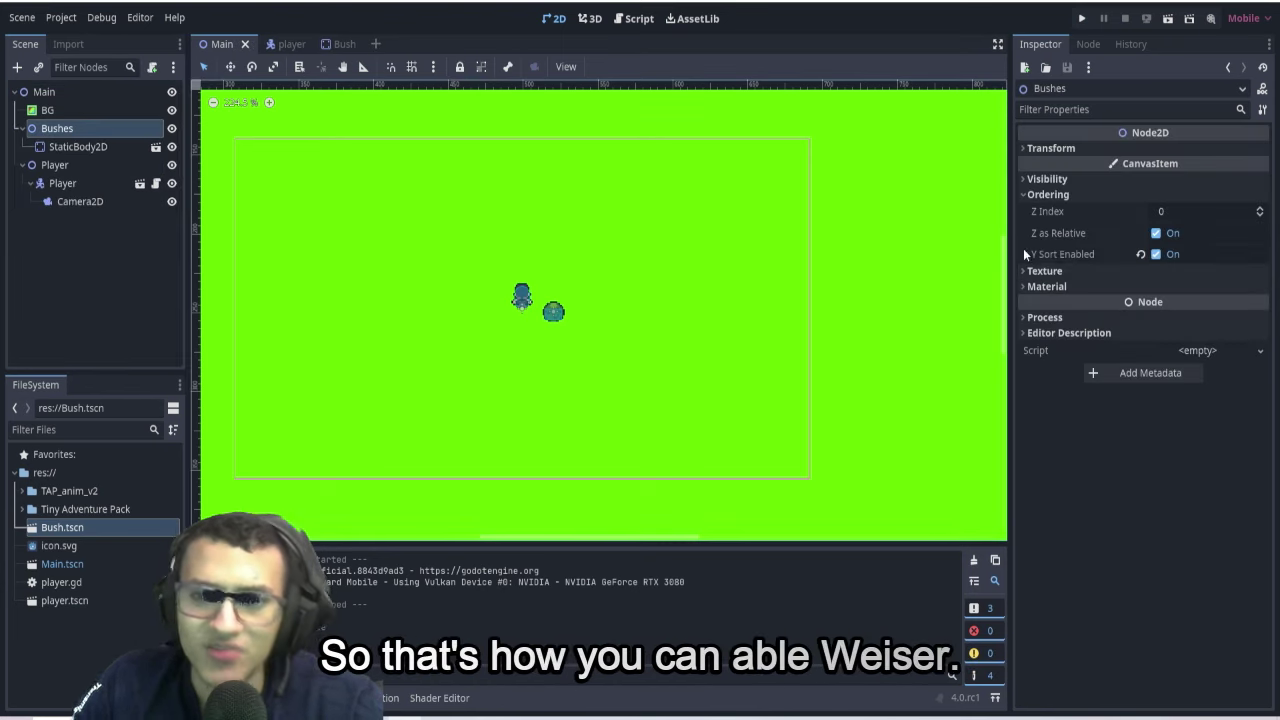
Uncheck Y Sort Enabled on the Main root node and rerun the game.
left_click(72, 93)
left_click(1156, 254)
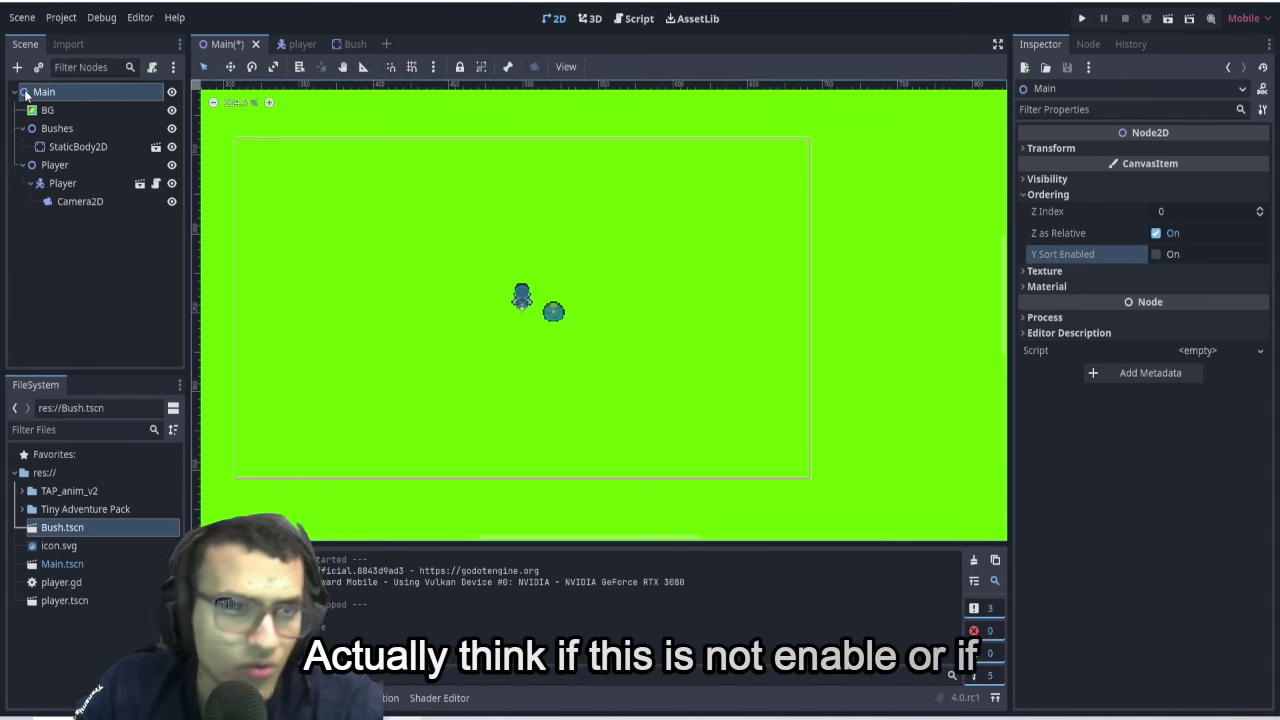
left_click(1081, 18)
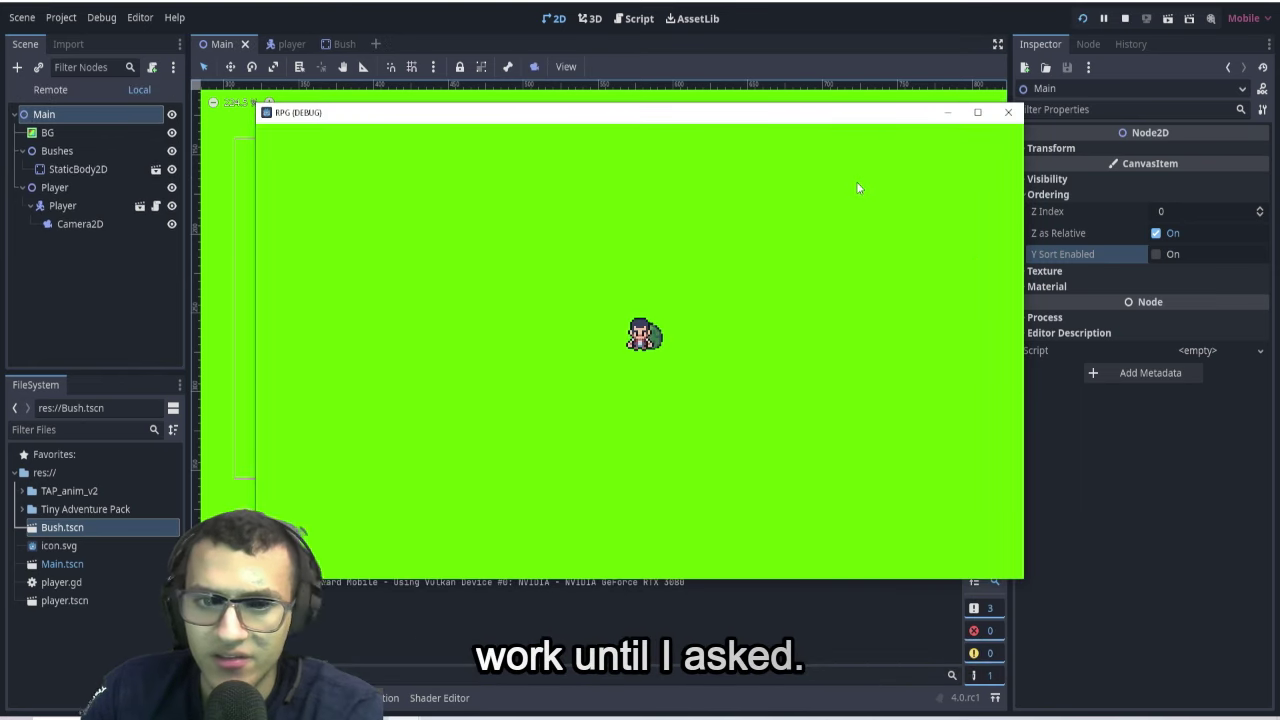
left_click(60, 189)
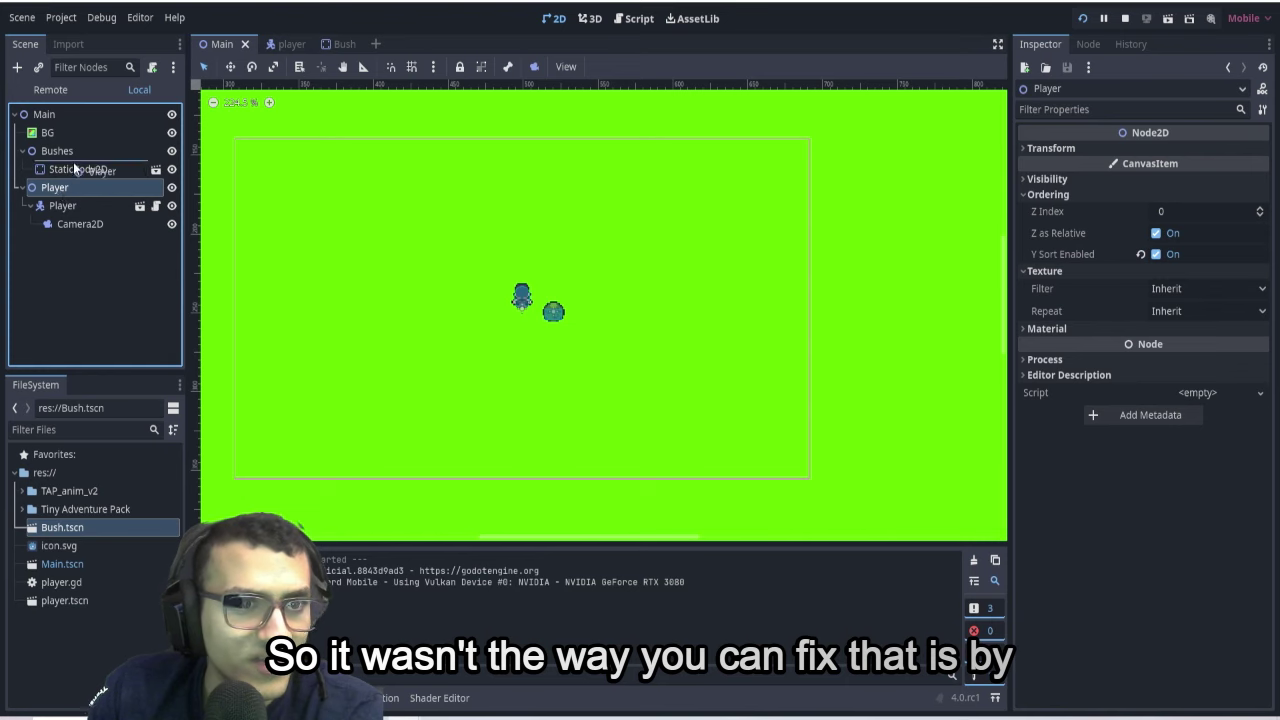
Drag the Player container into Bushes, run the game, and walk the player right and down behind the bush.
left_click_drag(61, 189, 56, 152)
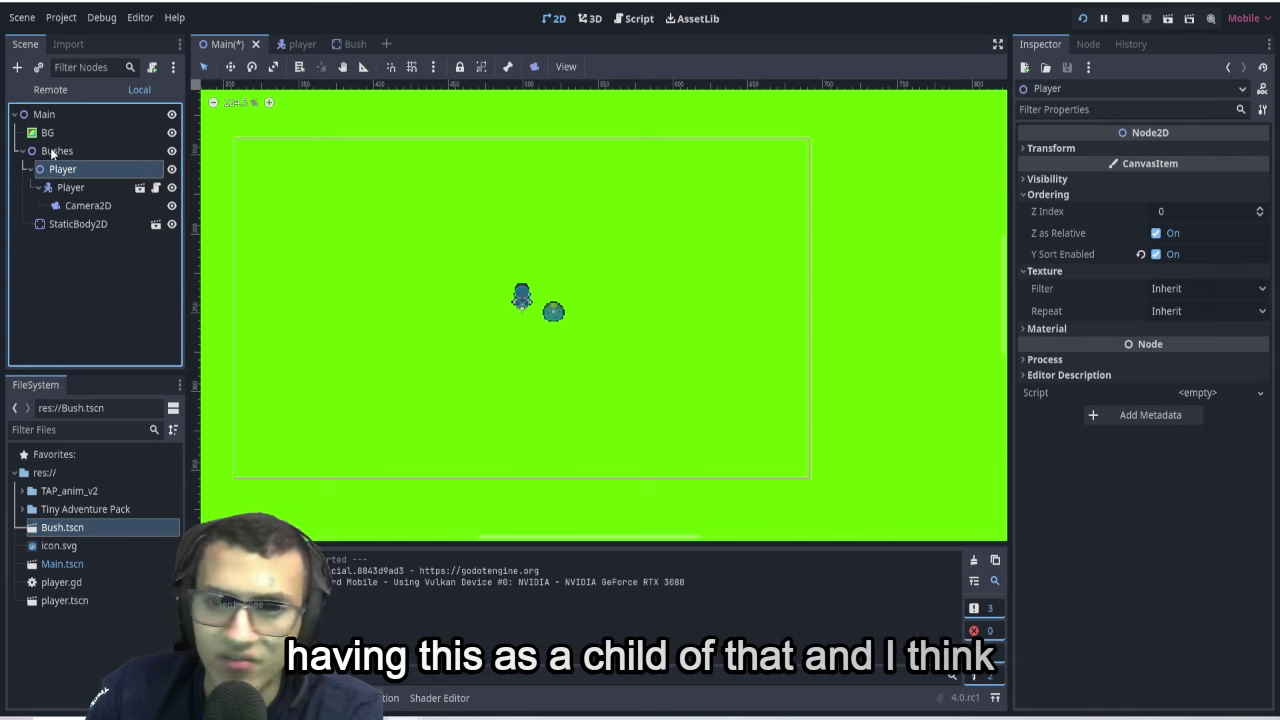
left_click(52, 152)
left_click(1084, 20)
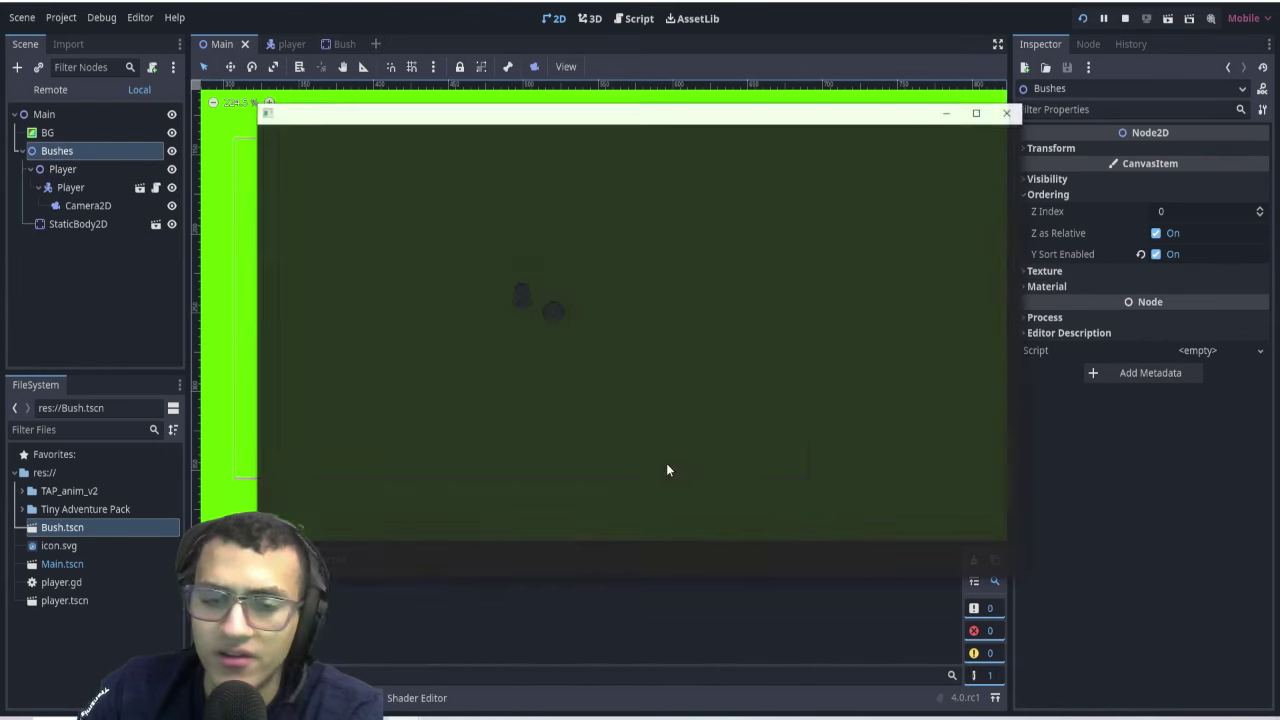
key("Right")
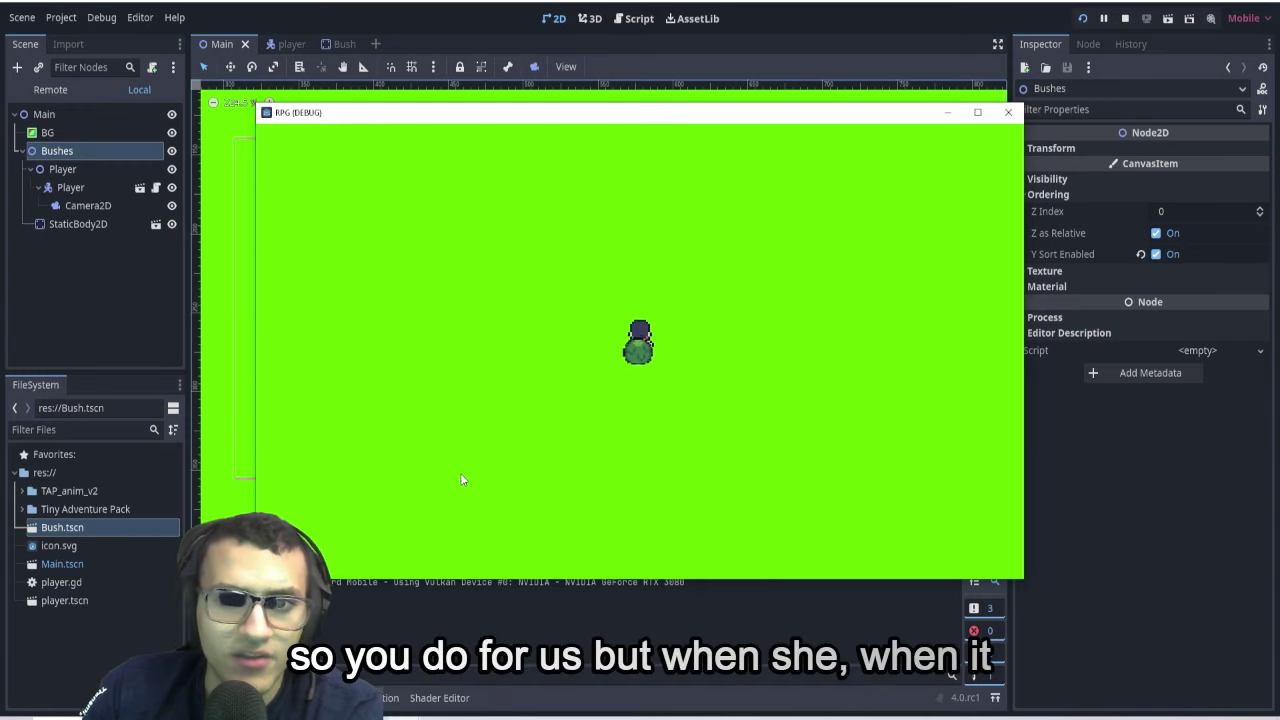
key("Down")
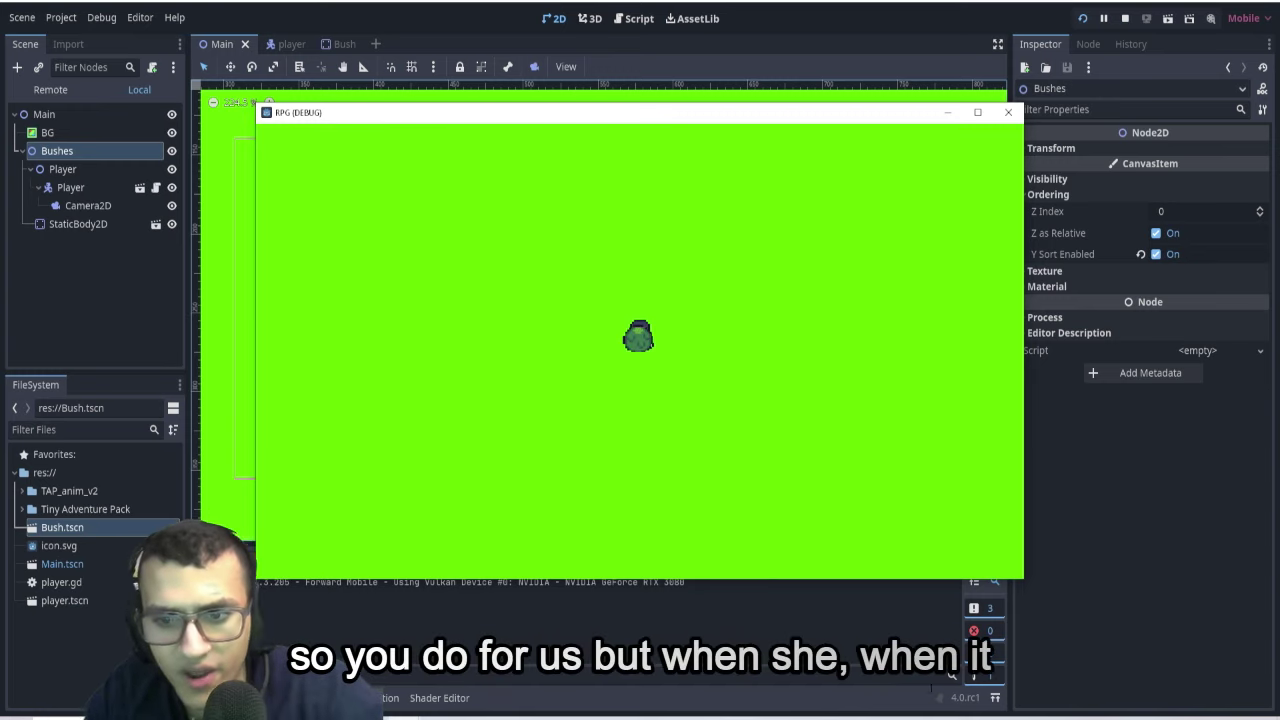
left_click(1008, 112)
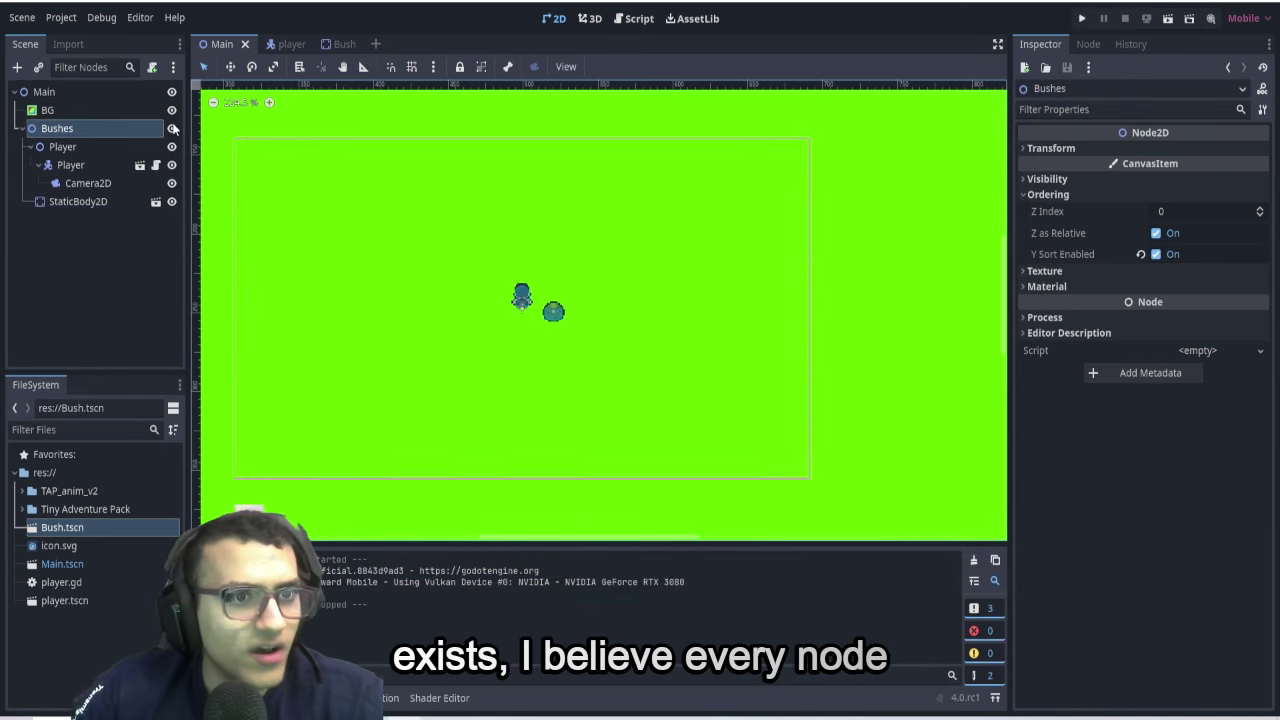
left_click(86, 113)
left_click(1060, 322)
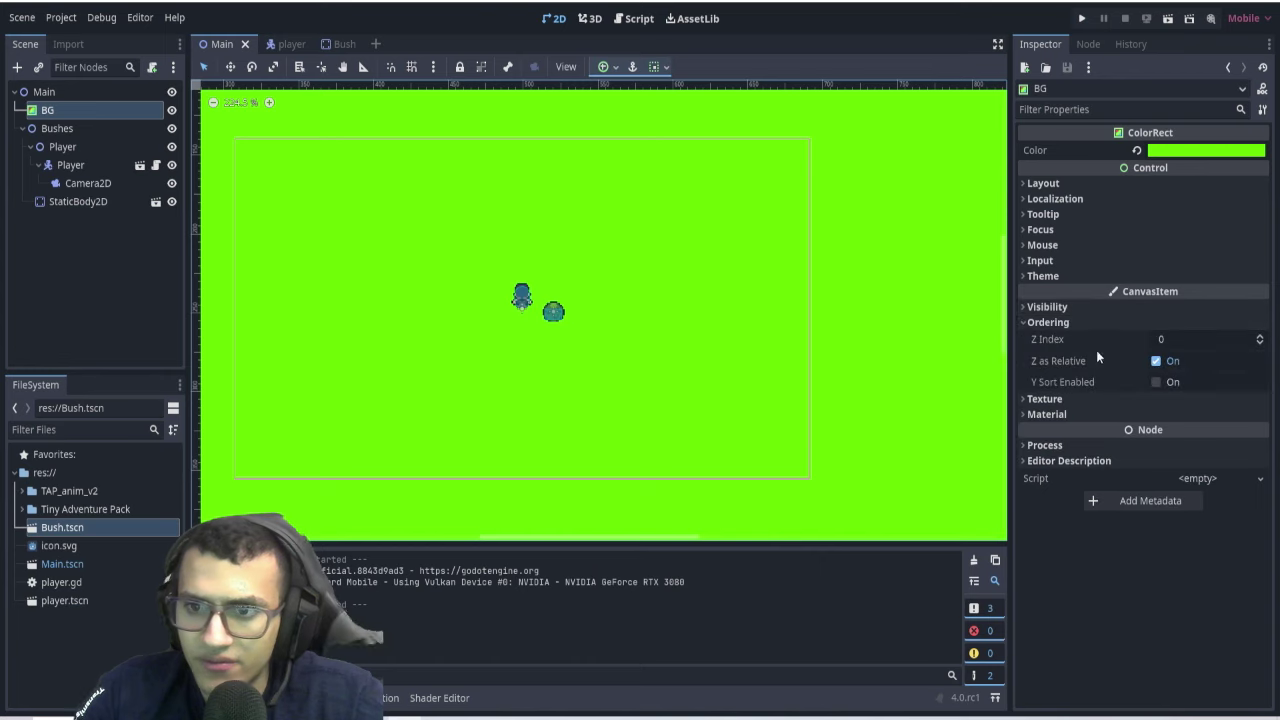
left_click(1057, 320)
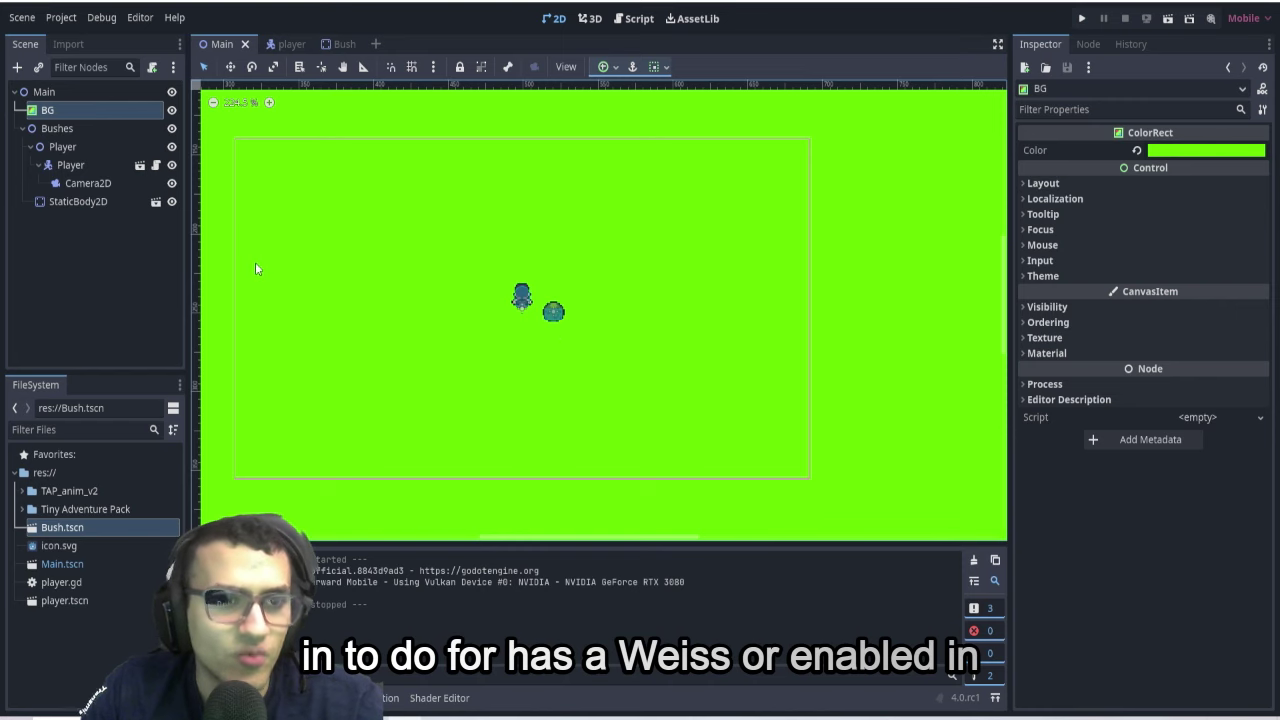
left_click(88, 184)
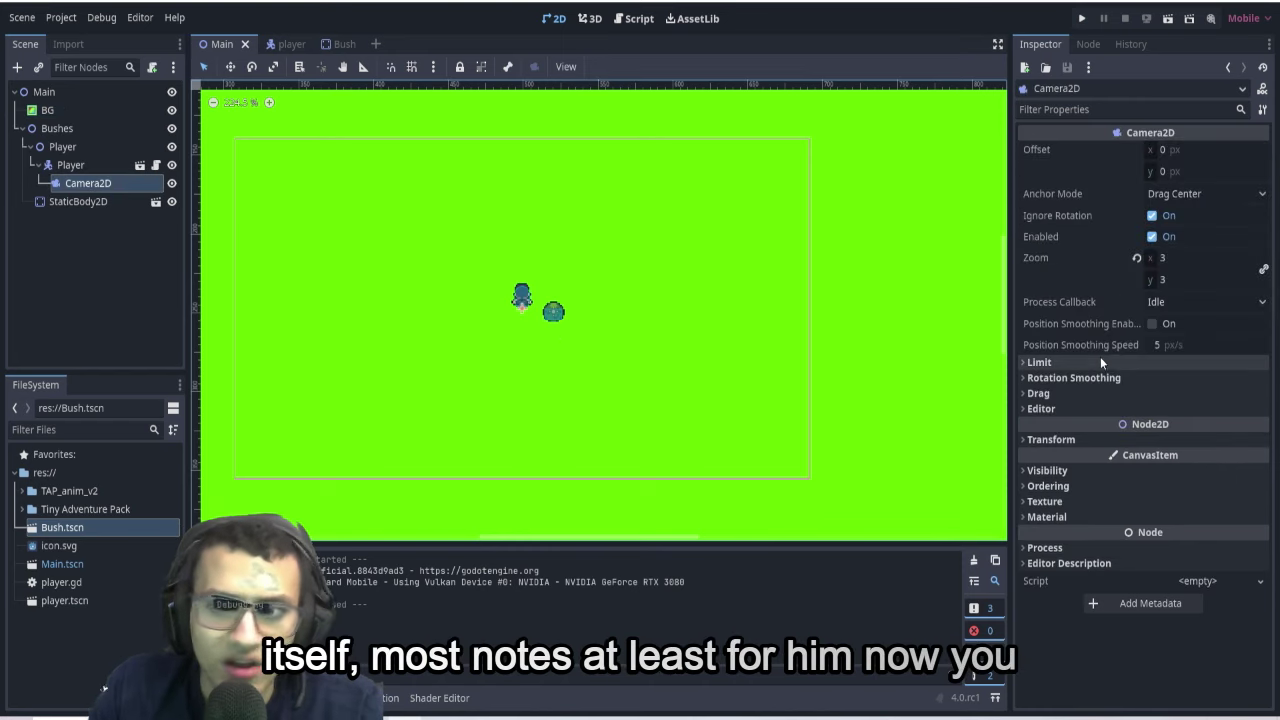
left_click(1084, 487)
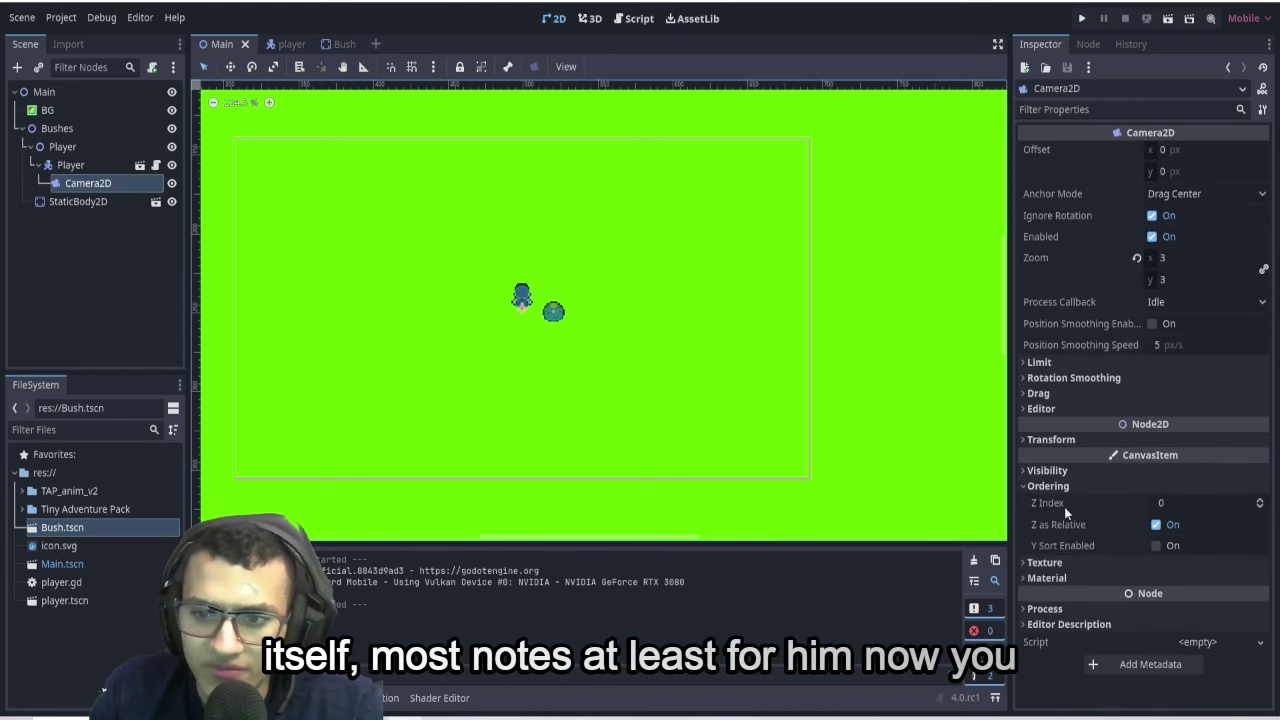
left_click(1050, 486)
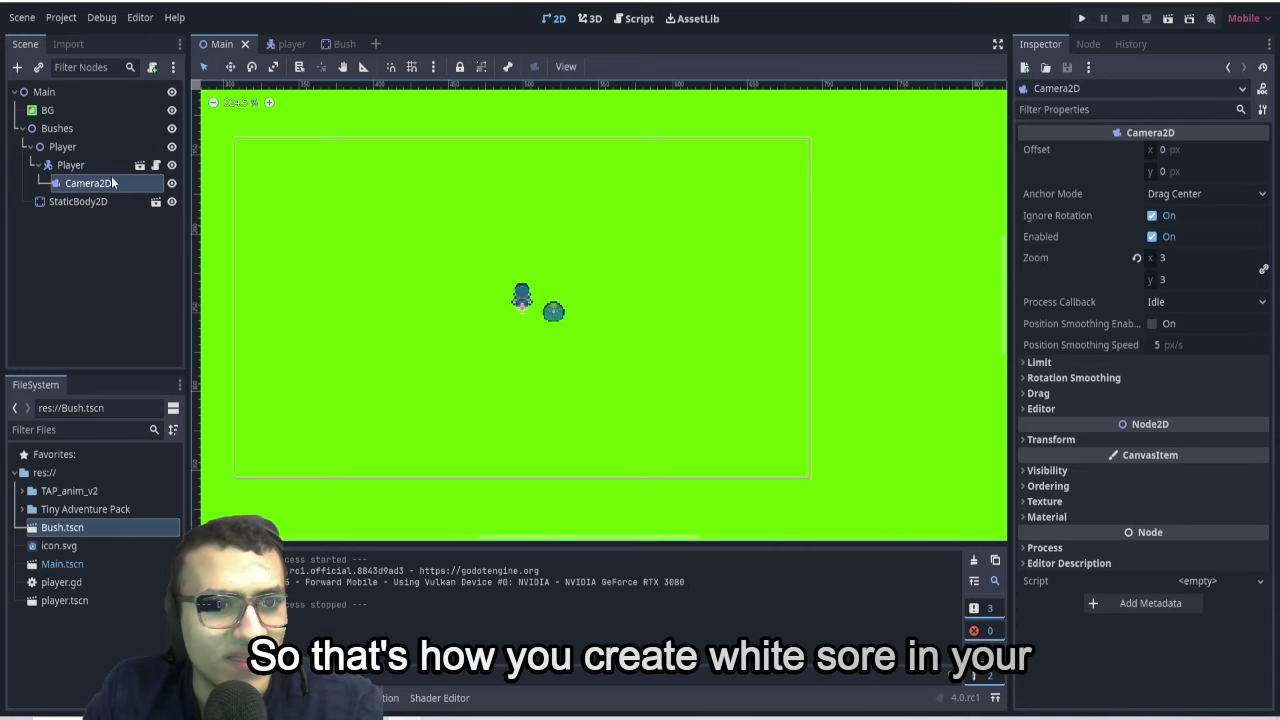
left_click(56, 128)
left_click(44, 91)
left_click(17, 67)
type("ysort")
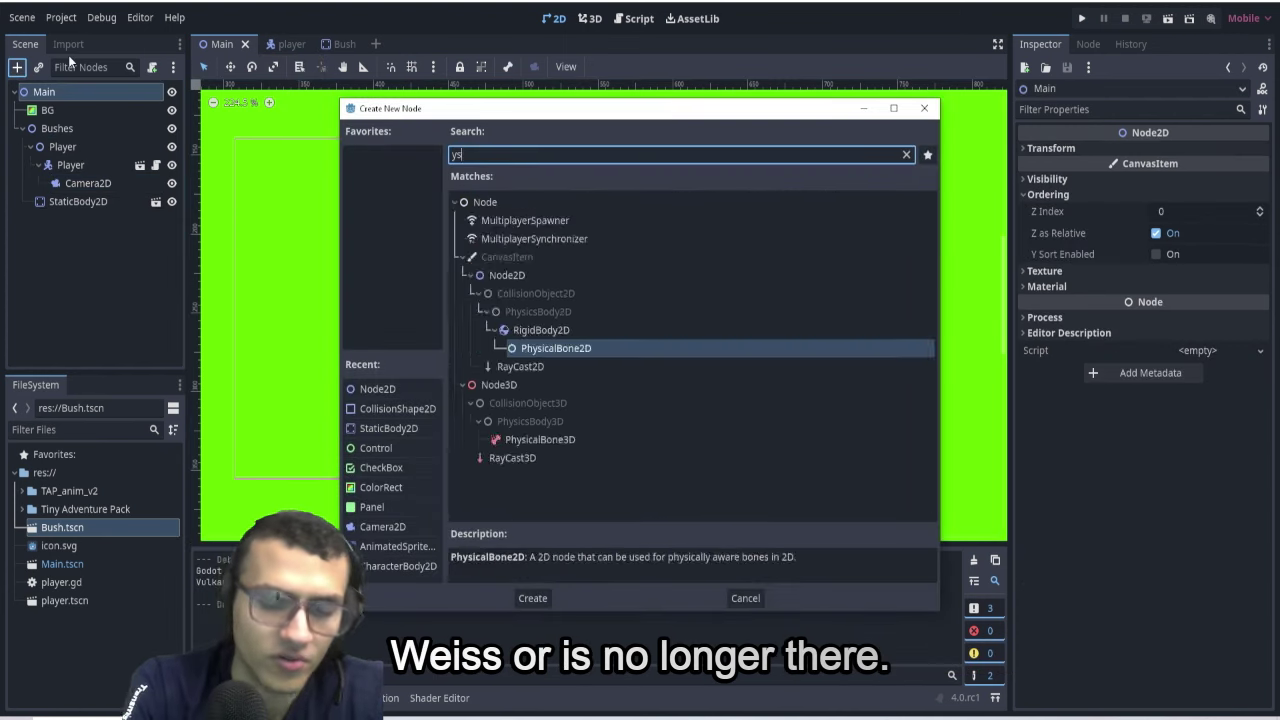
key("Escape")
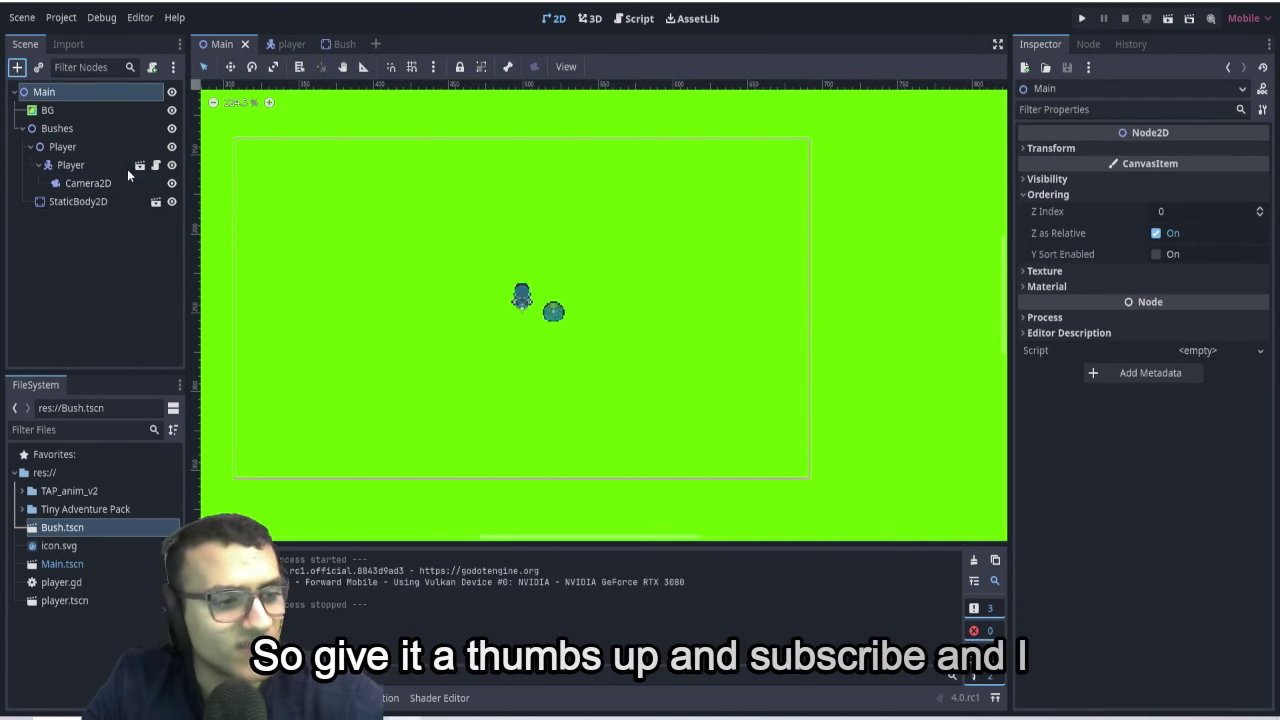